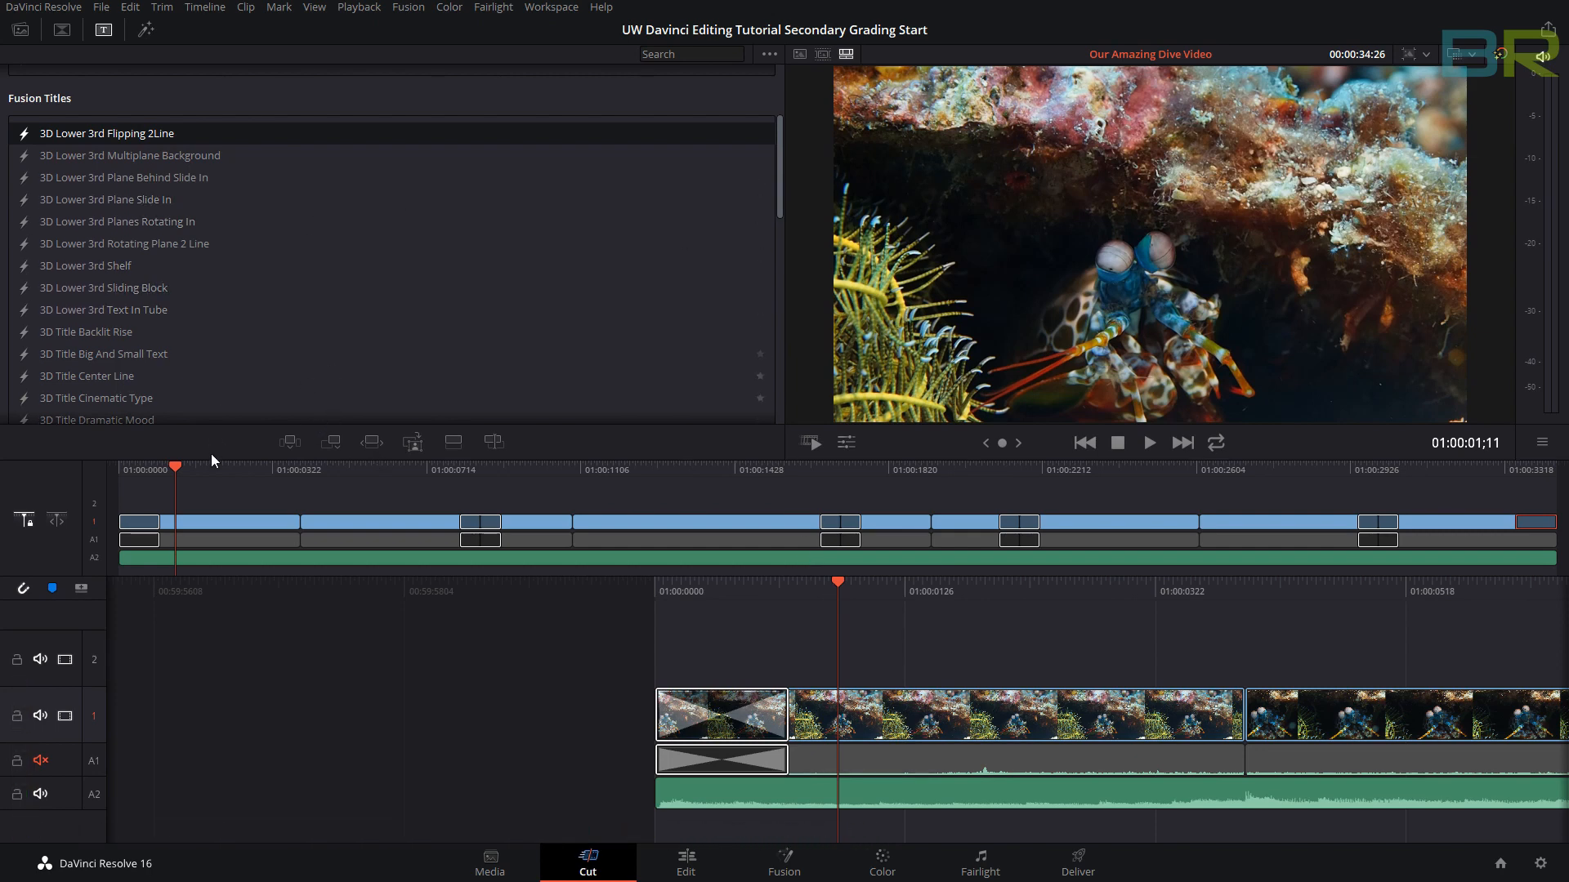
- Hide the titles library and play the last seconds of the timeline to check how picture and music end
{"action": "left_click", "coordinate": [96, 27]}
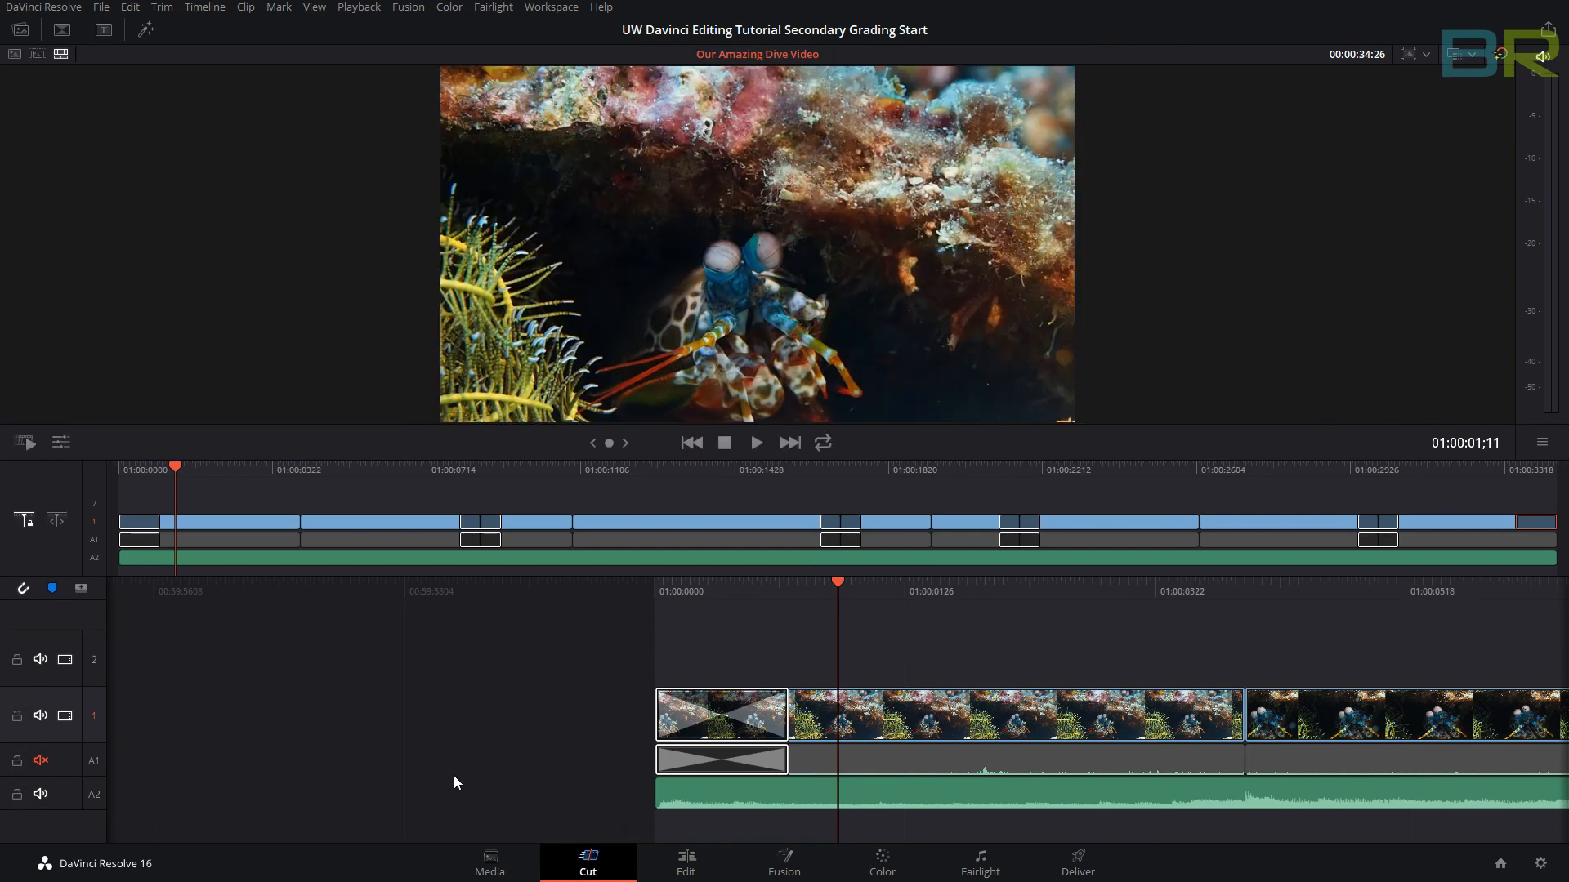
{"action": "left_click_drag", "start_coordinate": [181, 466], "coordinate": [1143, 508]}
{"action": "left_click_drag", "start_coordinate": [1342, 519], "coordinate": [1473, 508]}
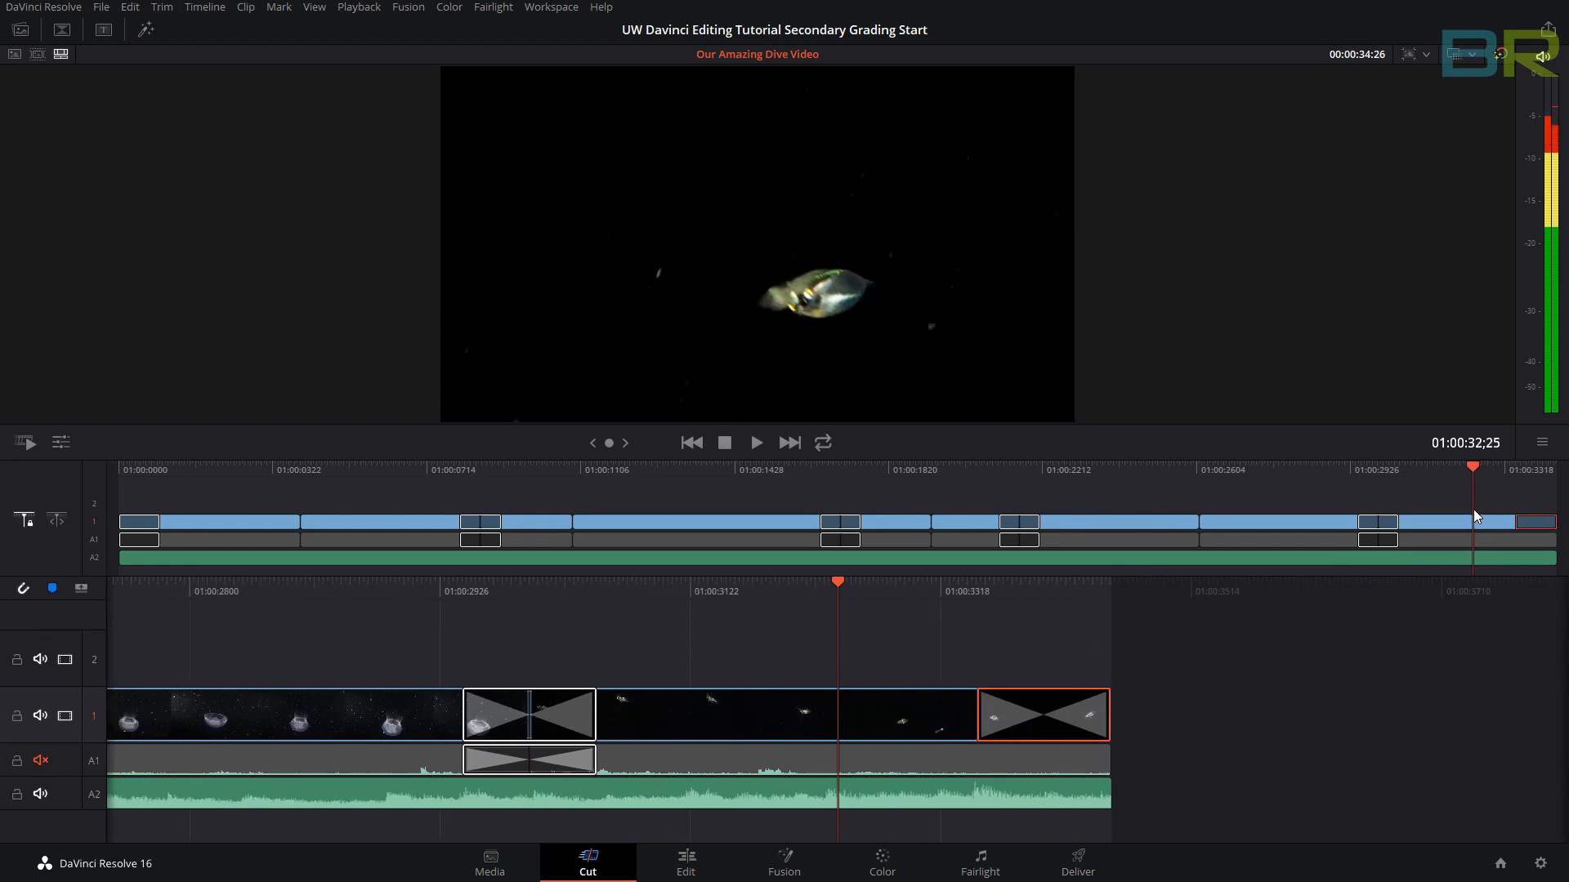
{"action": "key", "text": "space"}
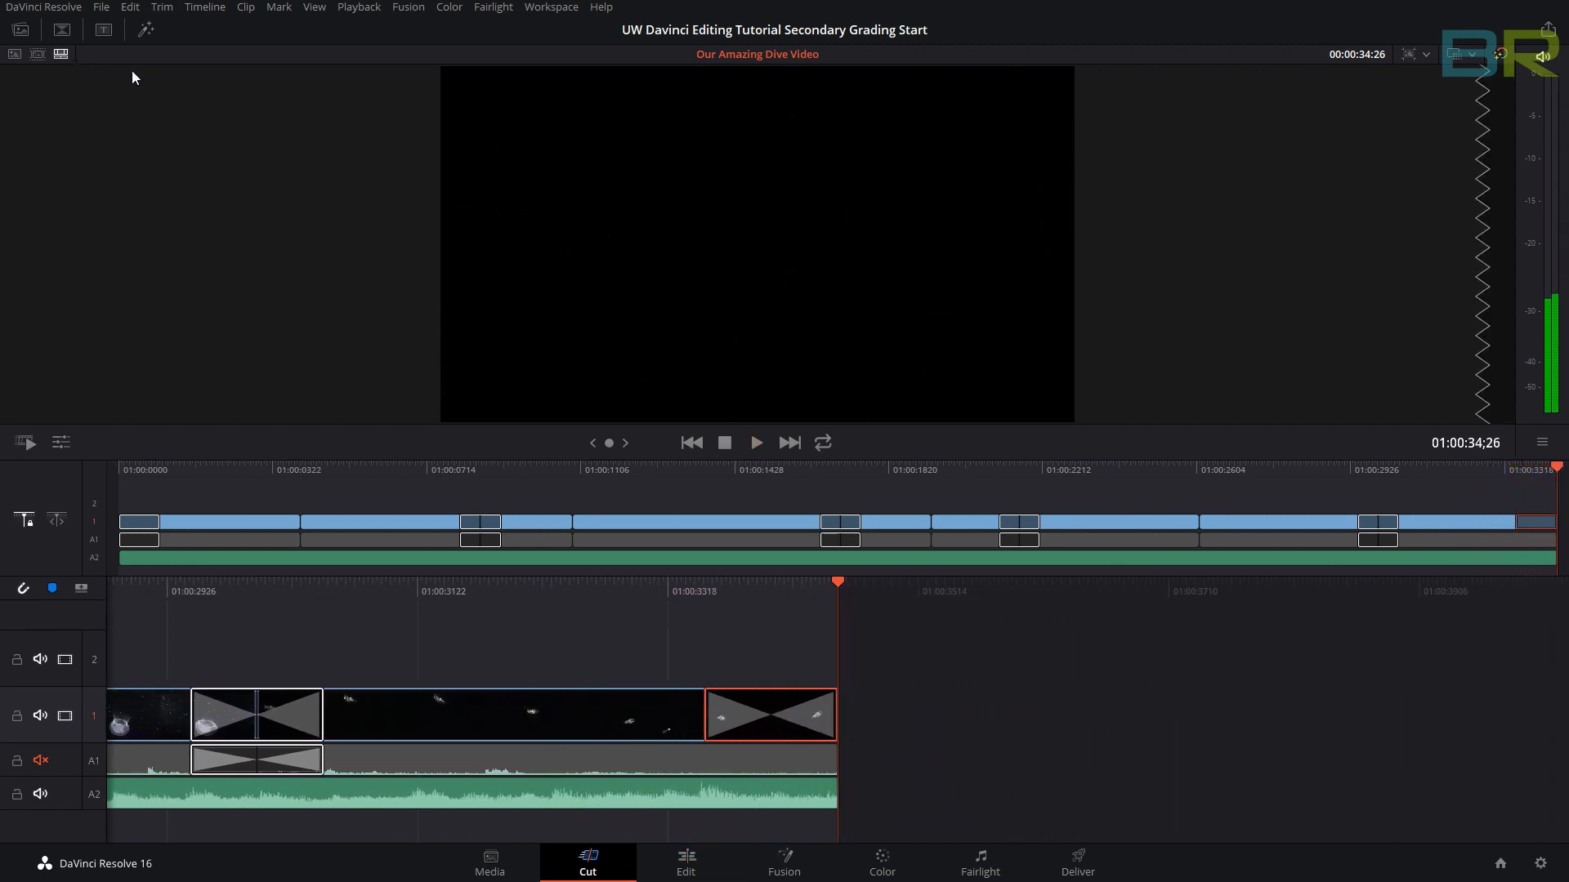
- Add a Cross Fade 0 dB to the end of the music on track A2 and lengthen it towards the left
{"action": "left_click", "coordinate": [63, 31]}
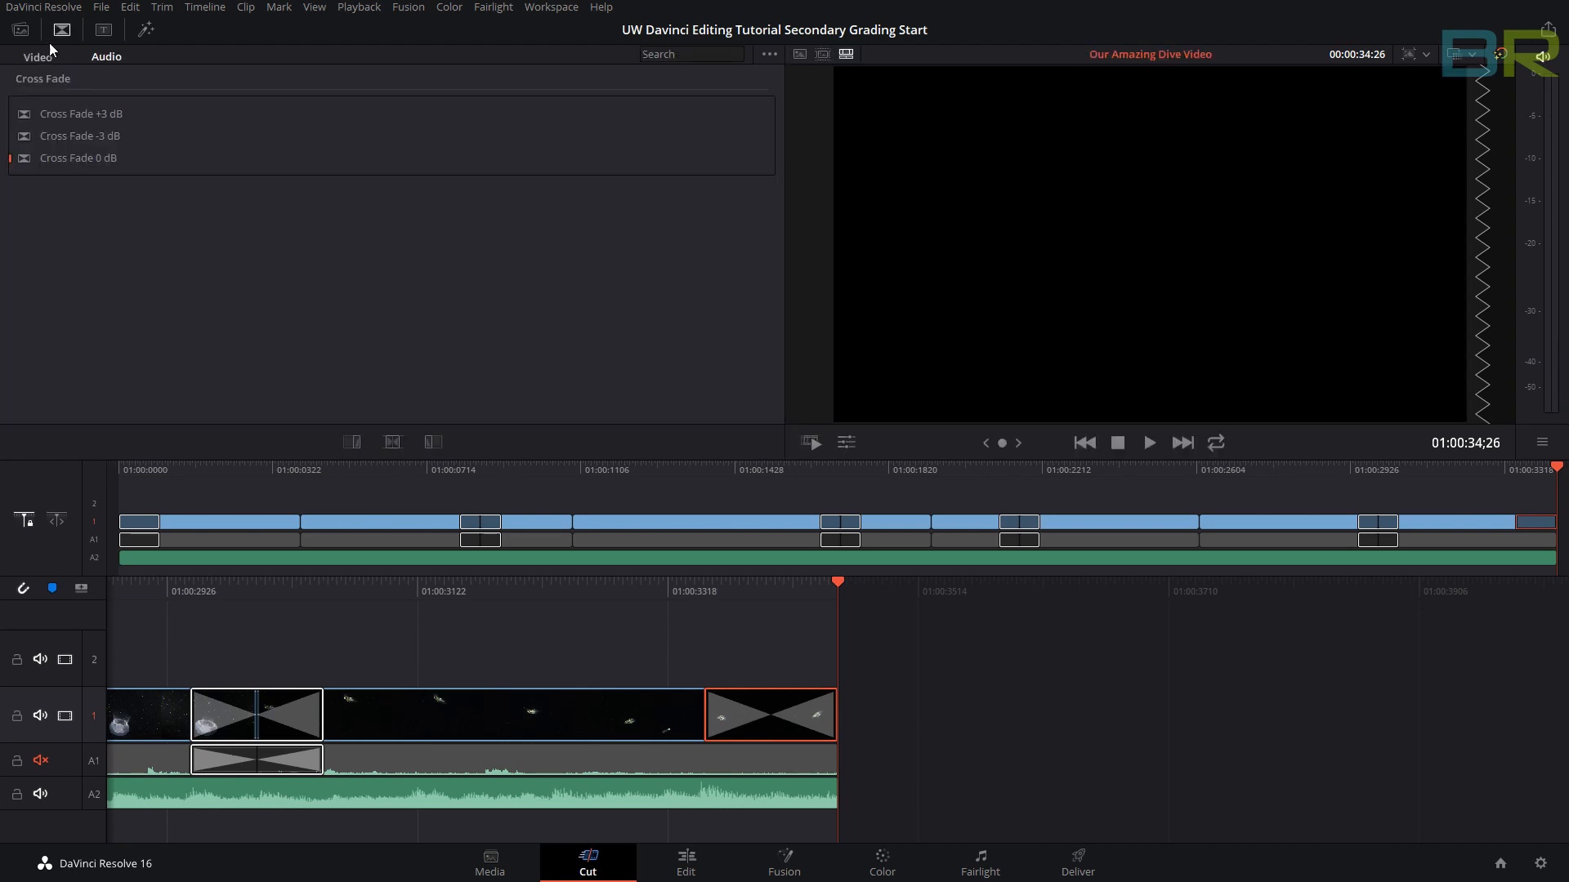
{"action": "left_click", "coordinate": [60, 33]}
{"action": "left_click", "coordinate": [60, 33]}
{"action": "left_click", "coordinate": [46, 56]}
{"action": "left_click", "coordinate": [110, 58]}
{"action": "left_click_drag", "start_coordinate": [82, 158], "coordinate": [812, 798]}
{"action": "left_click_drag", "start_coordinate": [706, 787], "coordinate": [618, 789]}
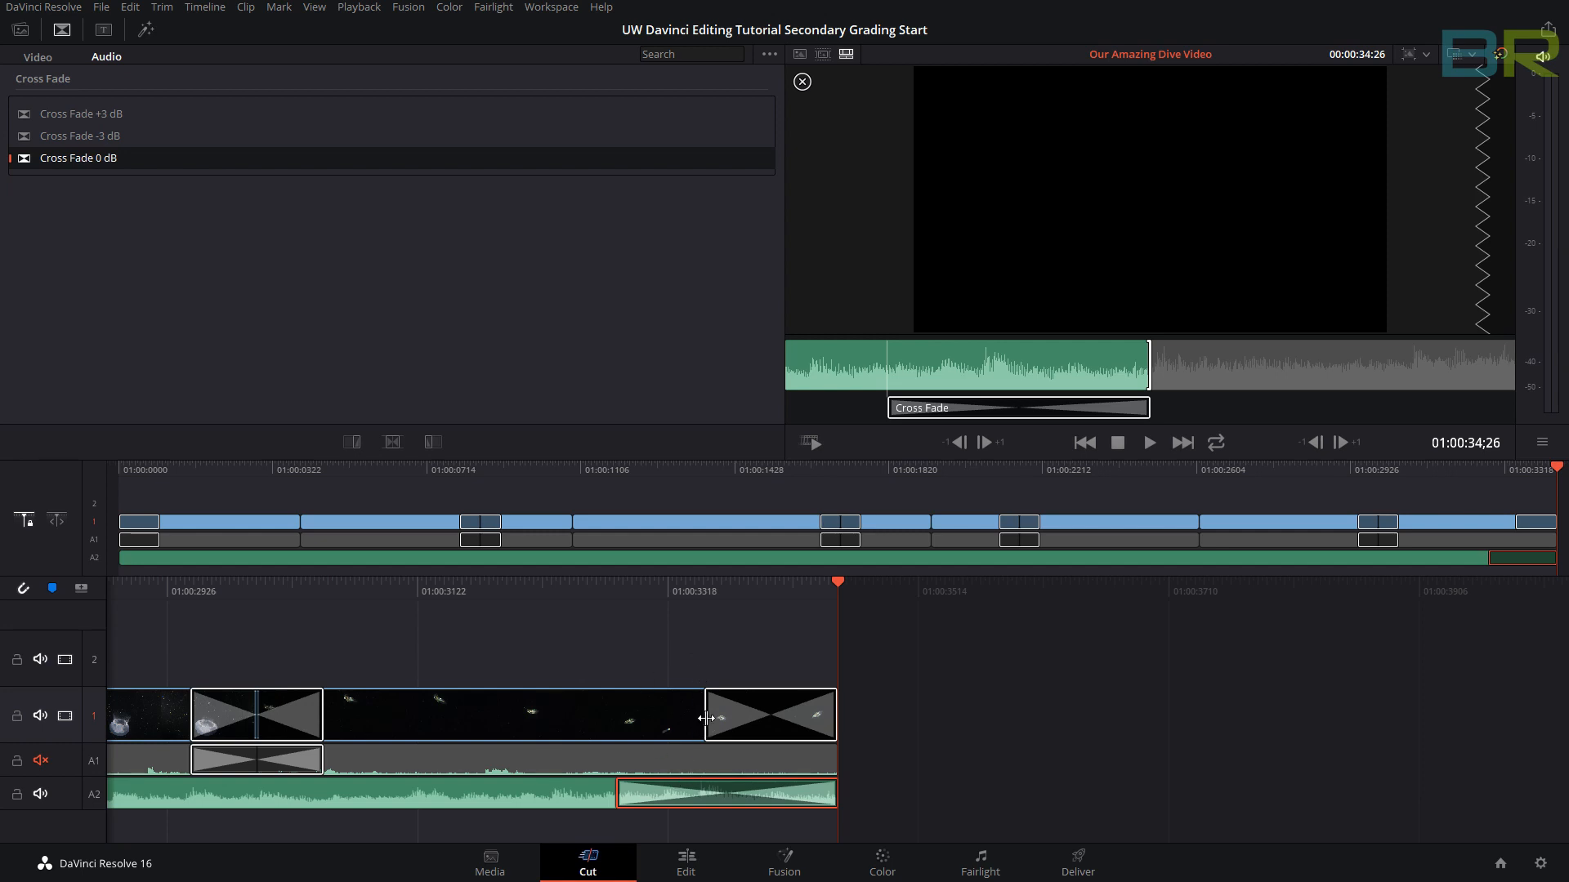
- Lengthen the closing video cross dissolve to match the music fade below it, and play back the ending
{"action": "left_click_drag", "start_coordinate": [706, 717], "coordinate": [618, 732]}
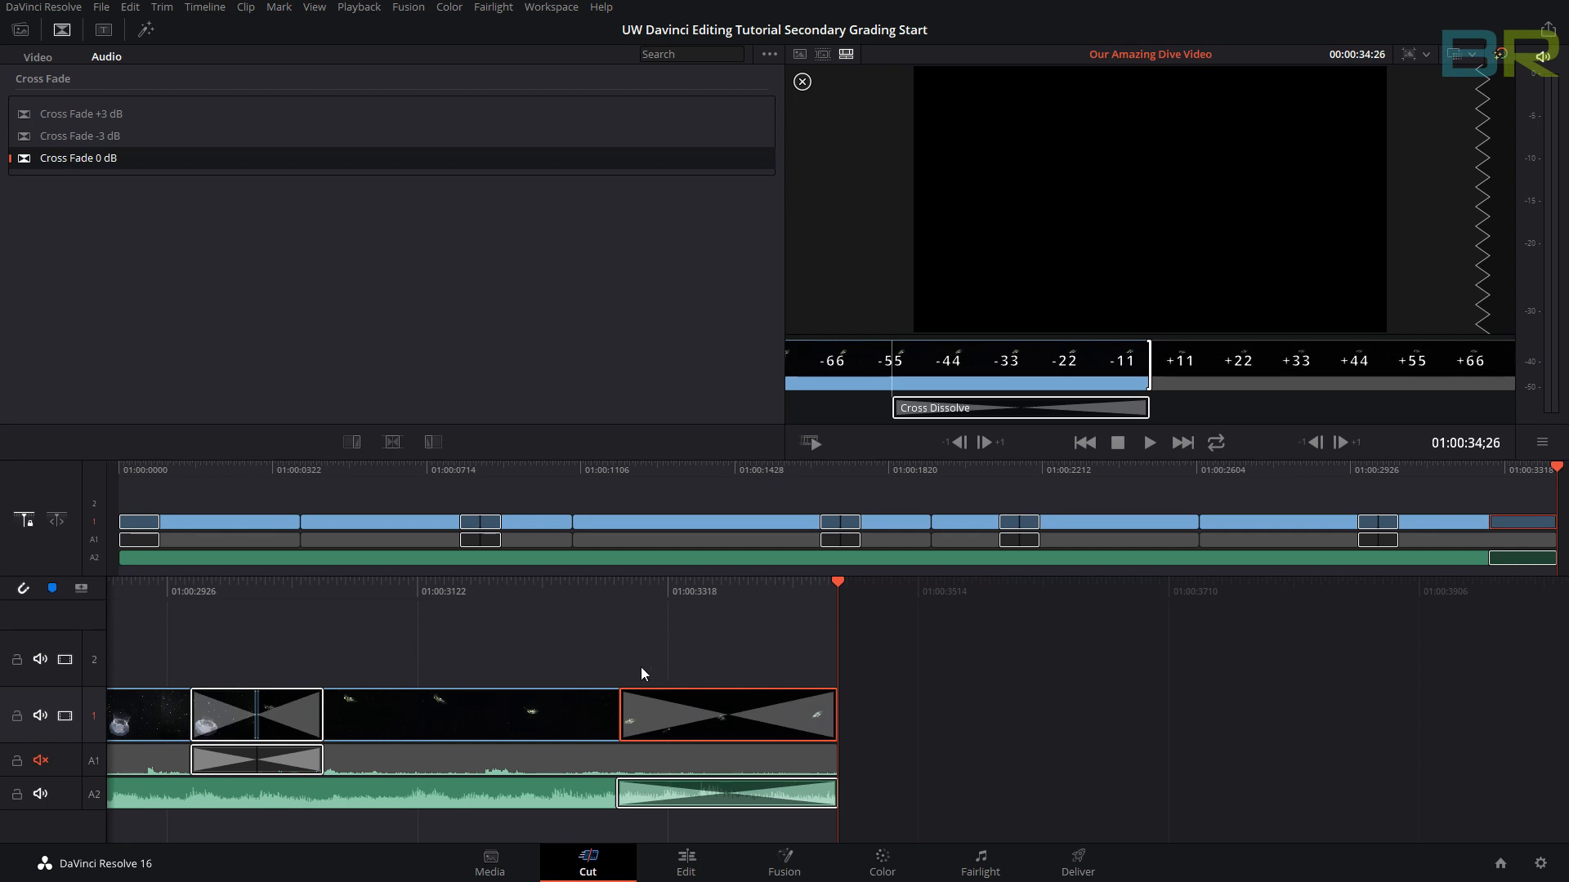
{"action": "left_click_drag", "start_coordinate": [626, 589], "coordinate": [1056, 609]}
{"action": "key", "text": "space"}
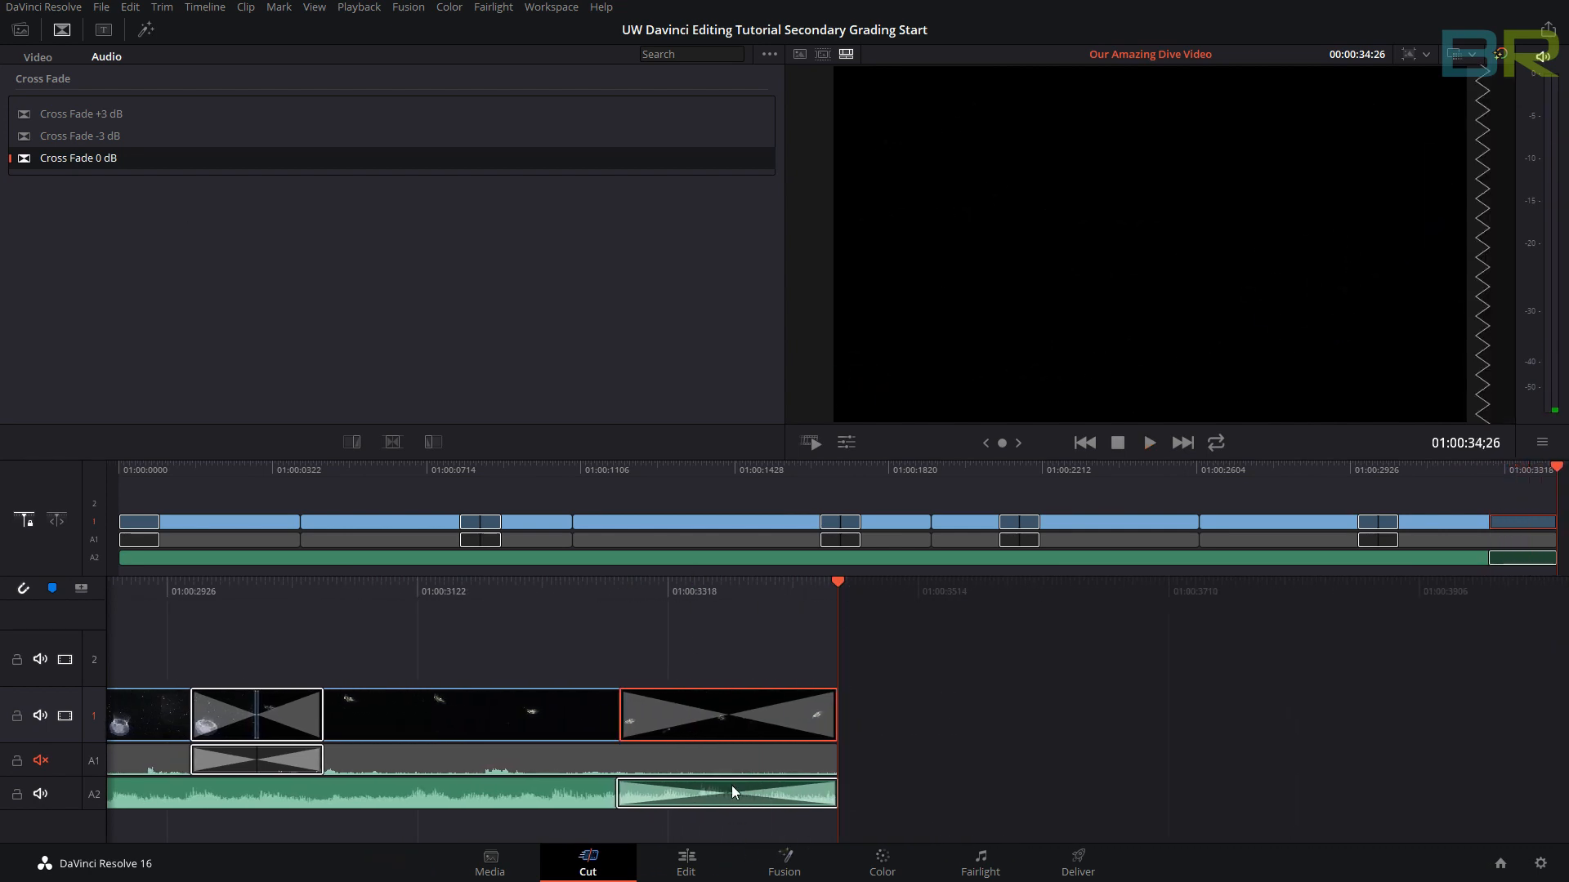
- Place the 3D Lower 3rd Flipping 2Line title on video track 2 at the timeline start and preview it
{"action": "left_click_drag", "start_coordinate": [1561, 474], "coordinate": [95, 541]}
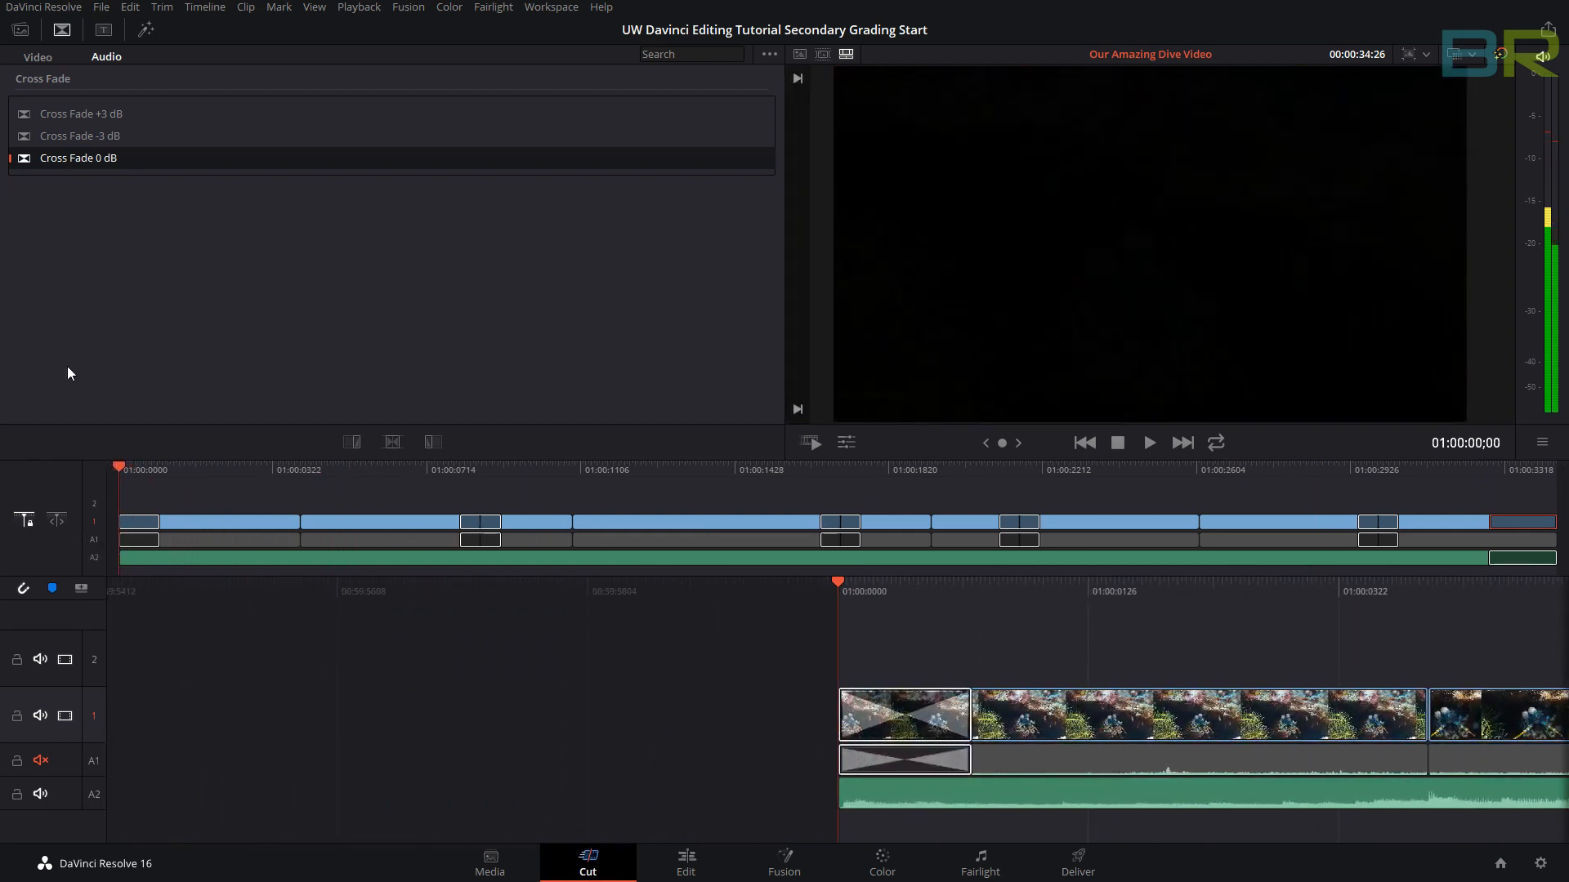
{"action": "left_click", "coordinate": [103, 30]}
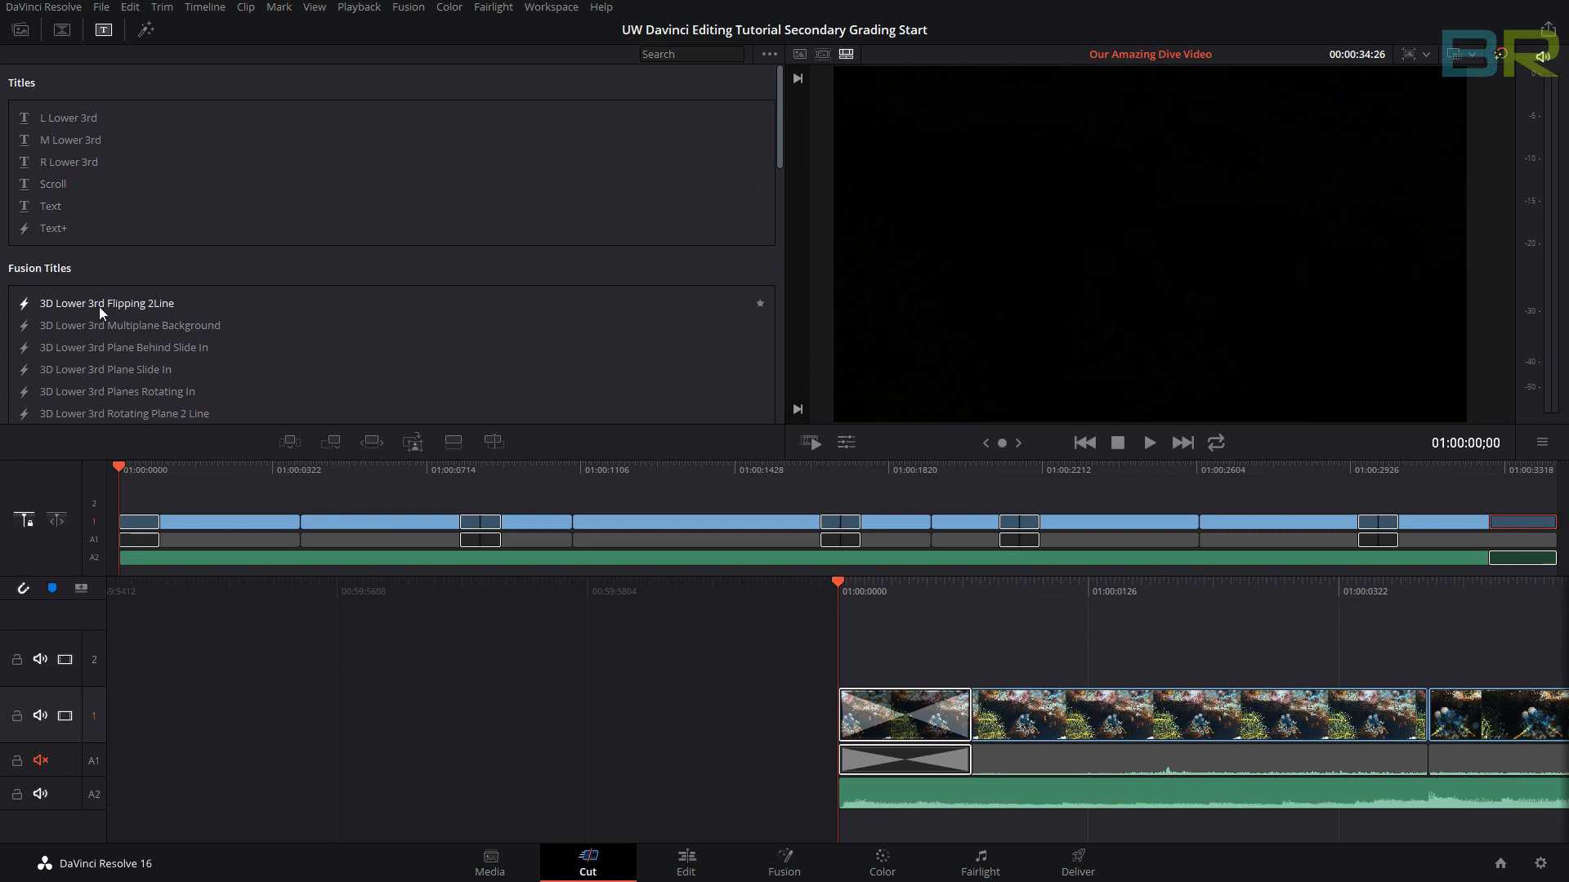
{"action": "left_click_drag", "start_coordinate": [100, 306], "coordinate": [846, 639]}
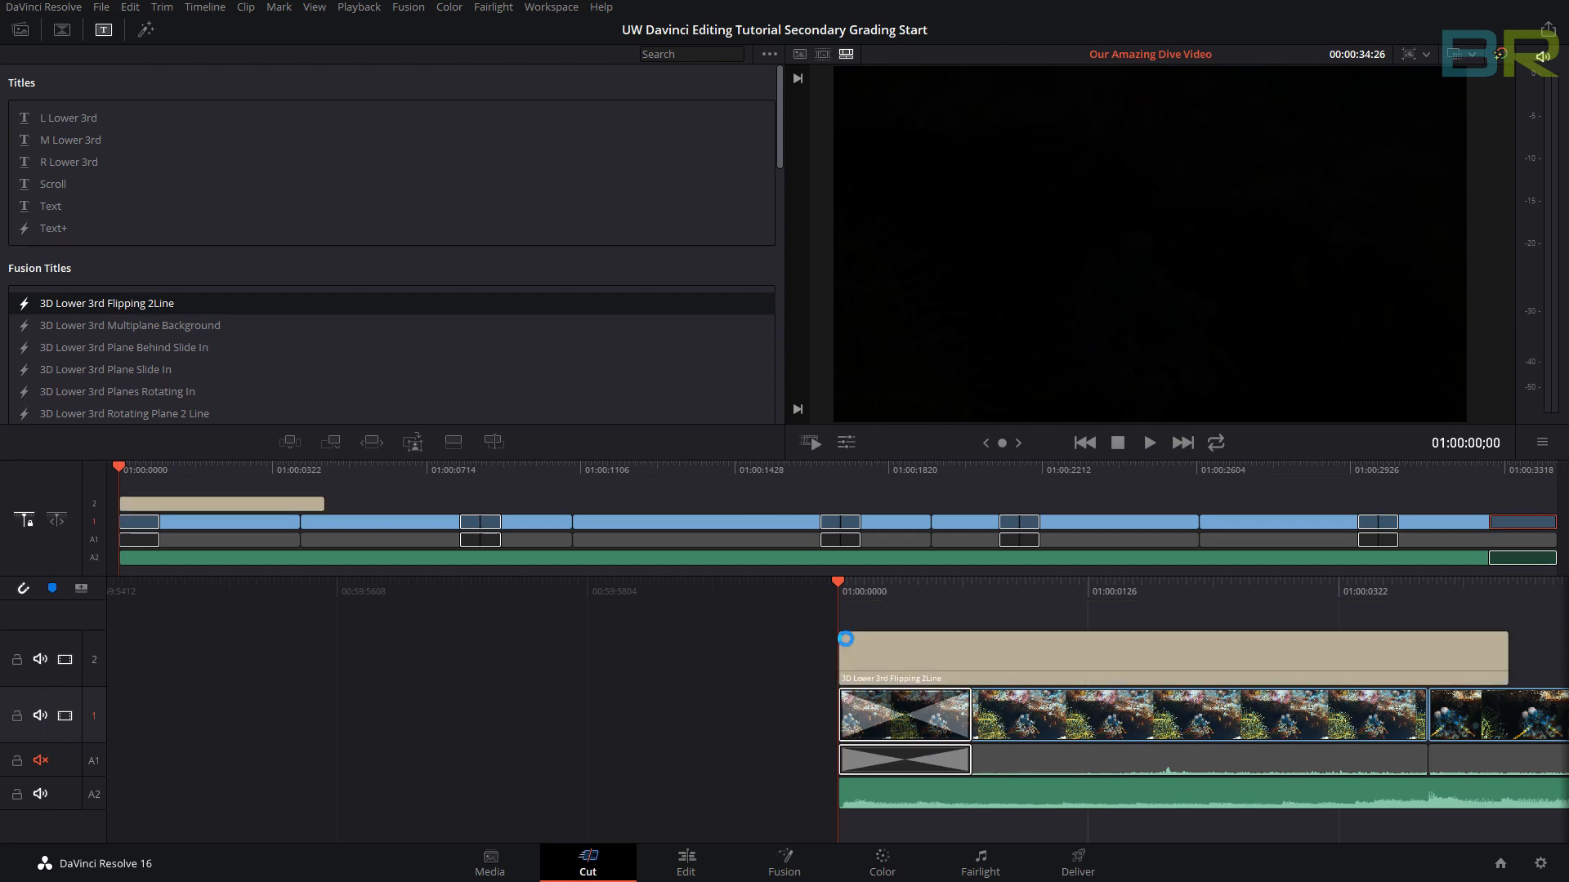
{"action": "key", "text": "space"}
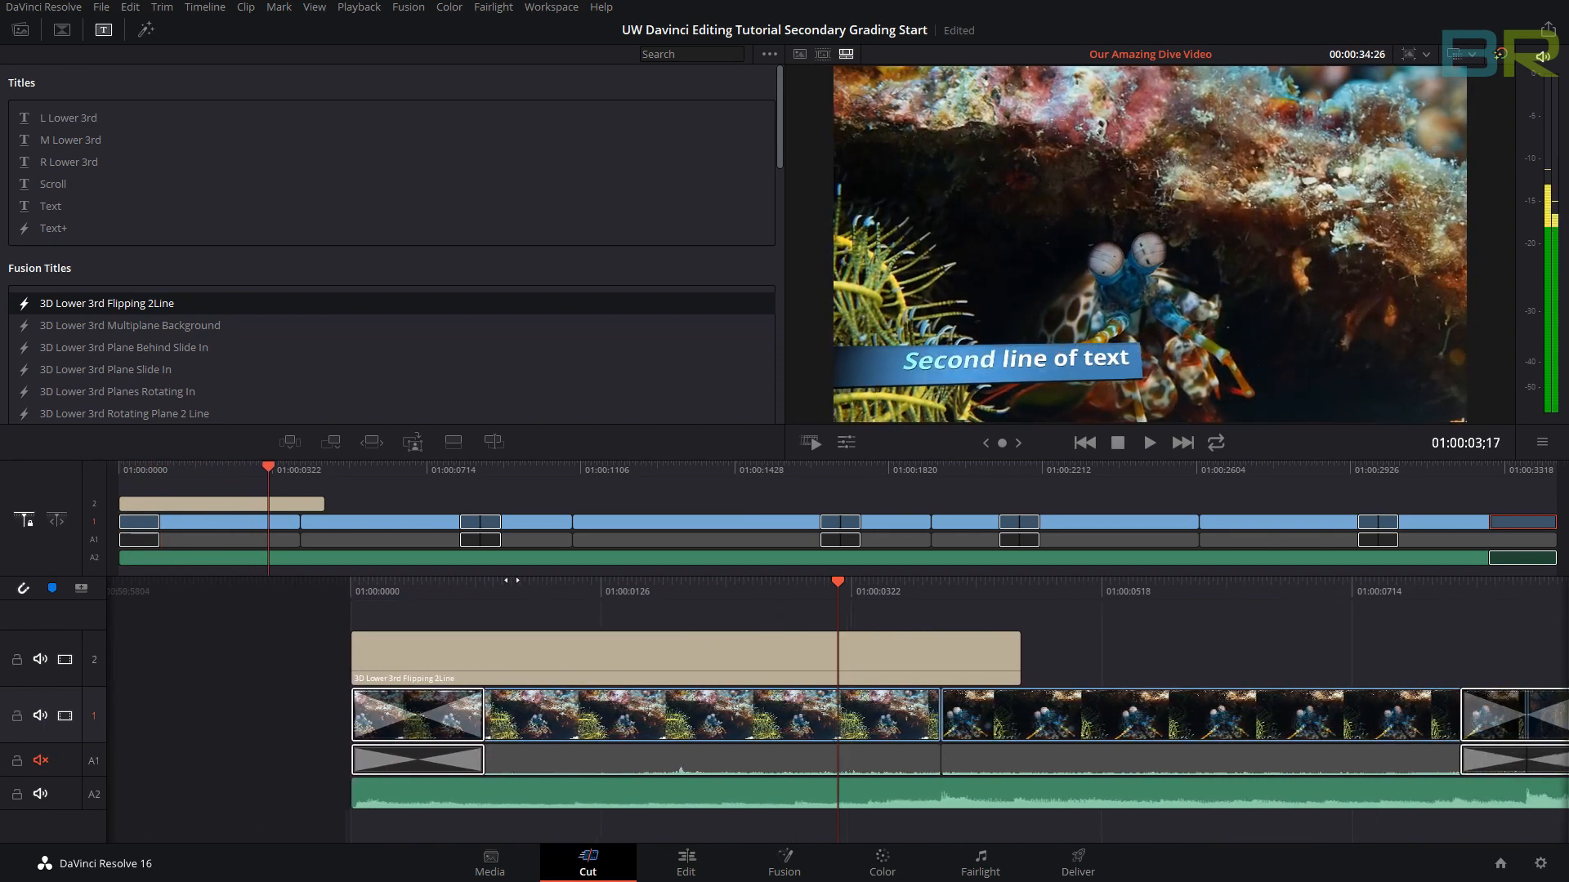
{"action": "left_click_drag", "start_coordinate": [477, 578], "coordinate": [684, 594]}
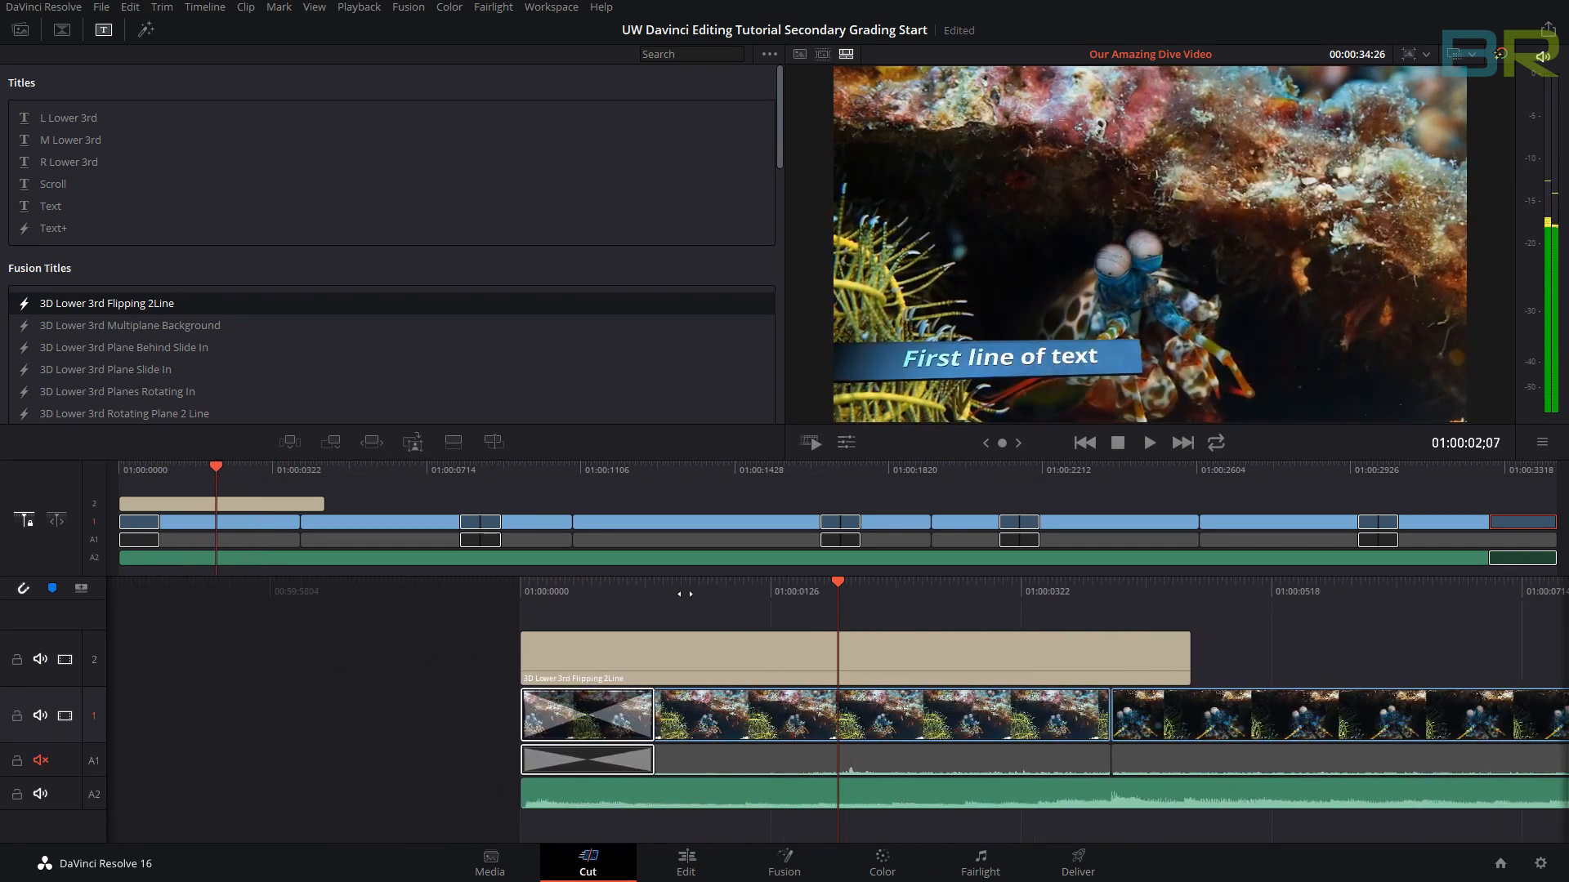
- Open the title in the Fusion page, toggle MediaOut1 in the viewers, and scrub through the title animation
{"action": "left_click", "coordinate": [786, 864]}
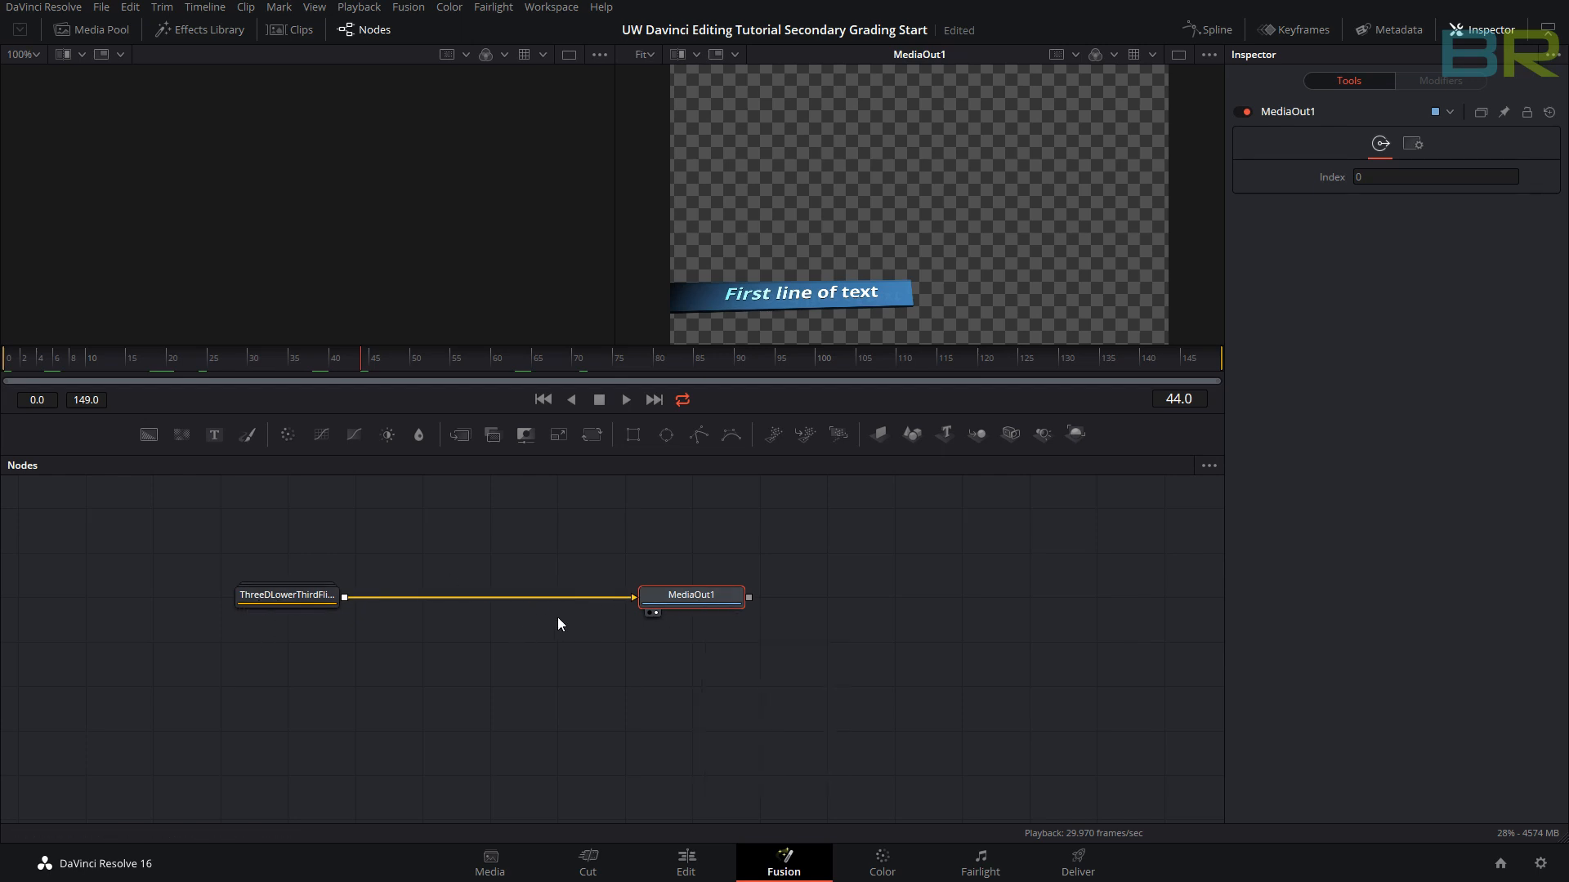
{"action": "left_click", "coordinate": [655, 612]}
{"action": "left_click", "coordinate": [656, 612]}
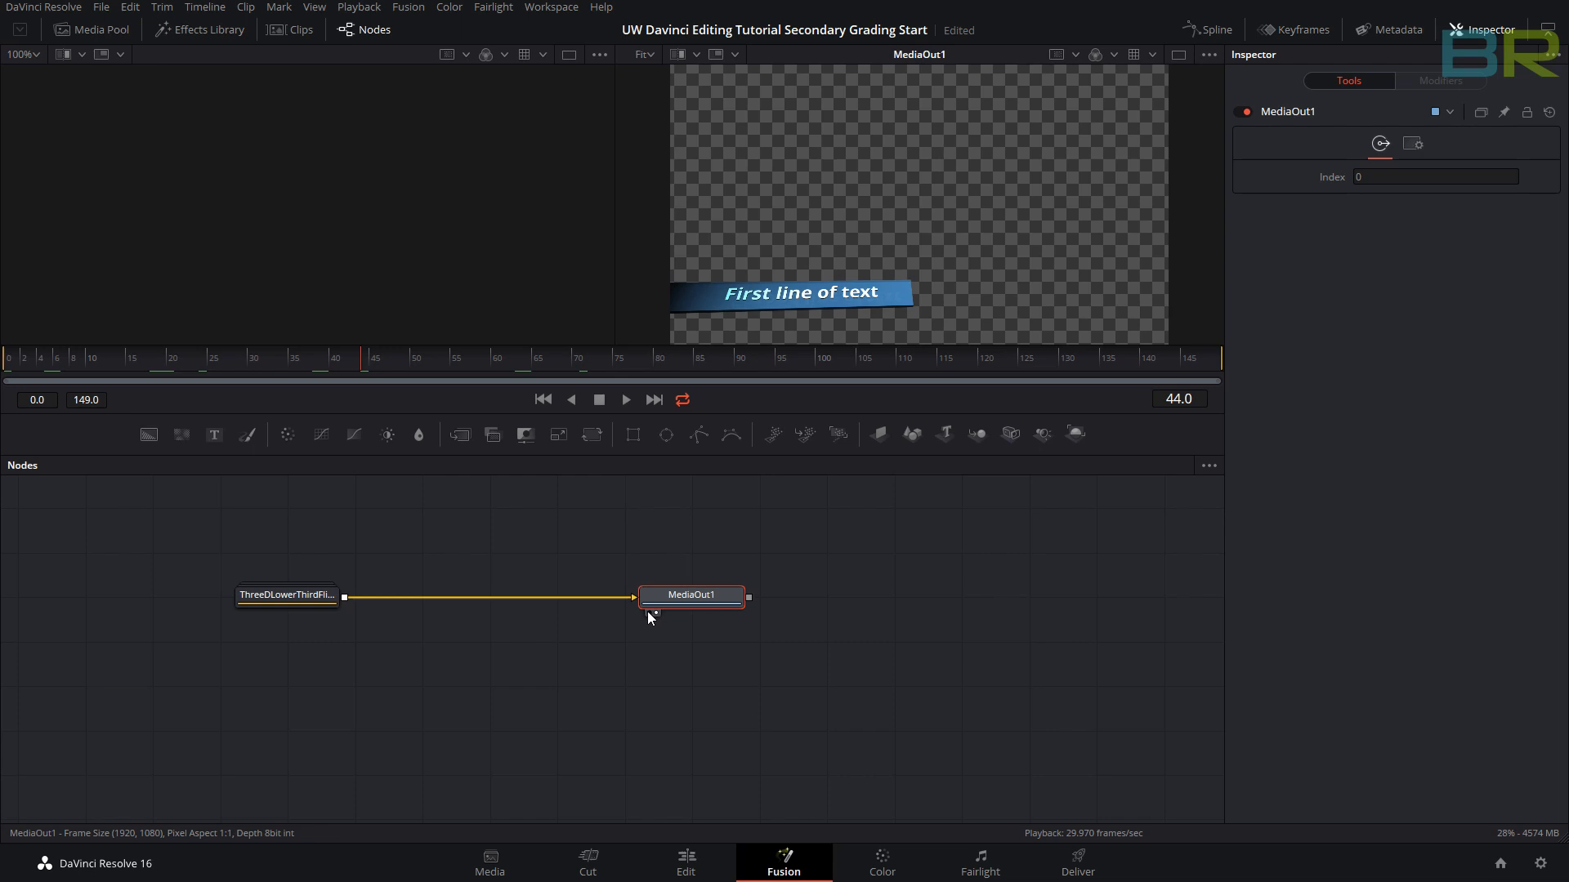
{"action": "left_click", "coordinate": [648, 612]}
{"action": "left_click", "coordinate": [649, 612]}
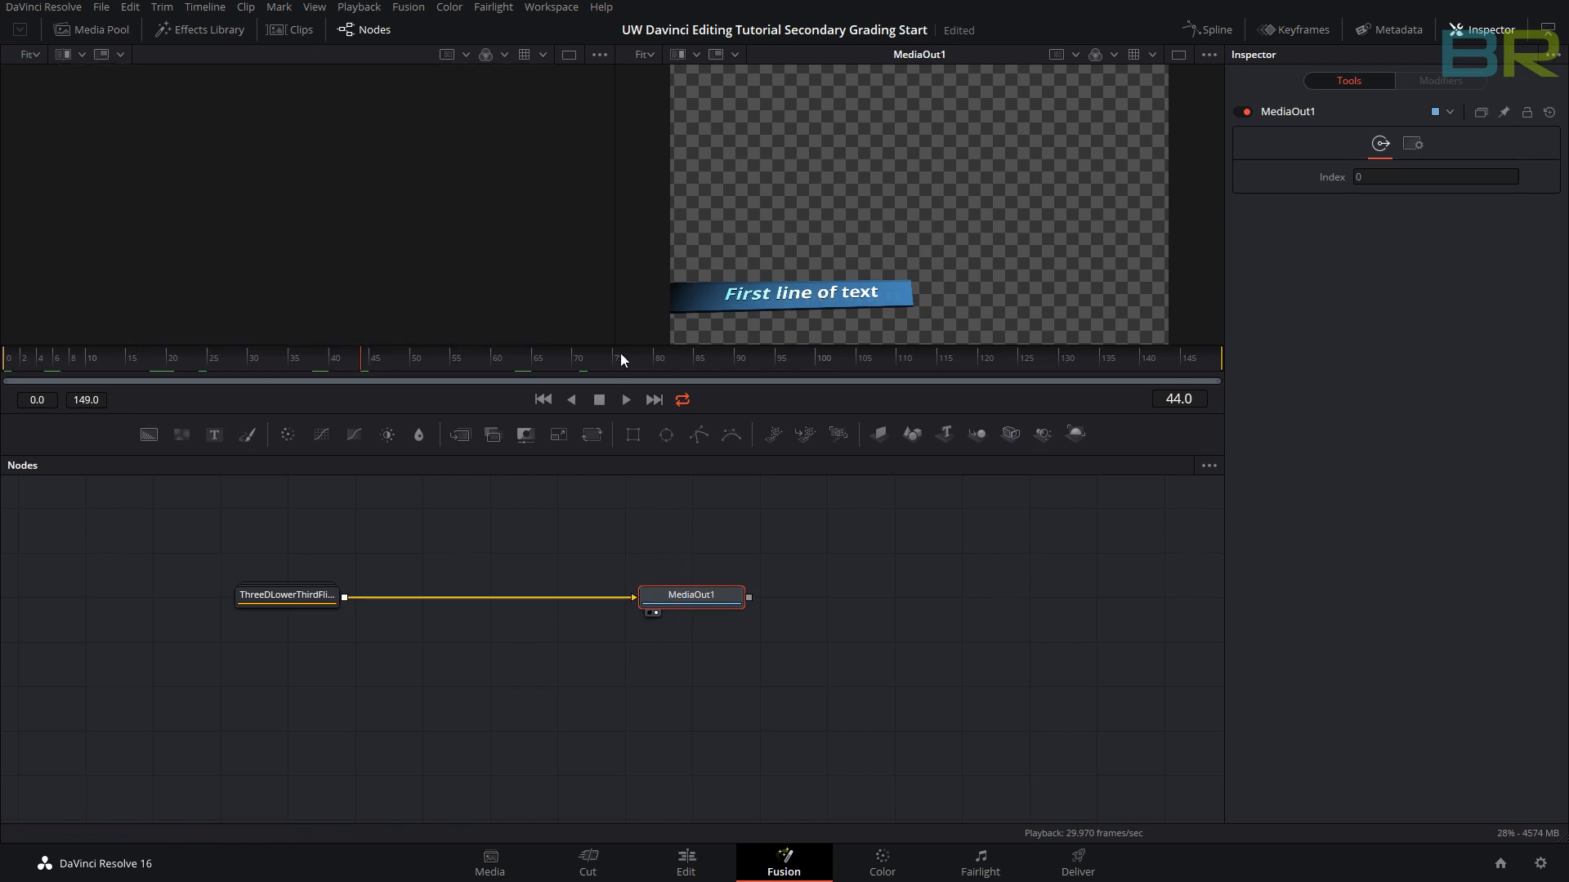
{"action": "left_click_drag", "start_coordinate": [49, 355], "coordinate": [662, 376]}
{"action": "left_click_drag", "start_coordinate": [222, 373], "coordinate": [167, 361]}
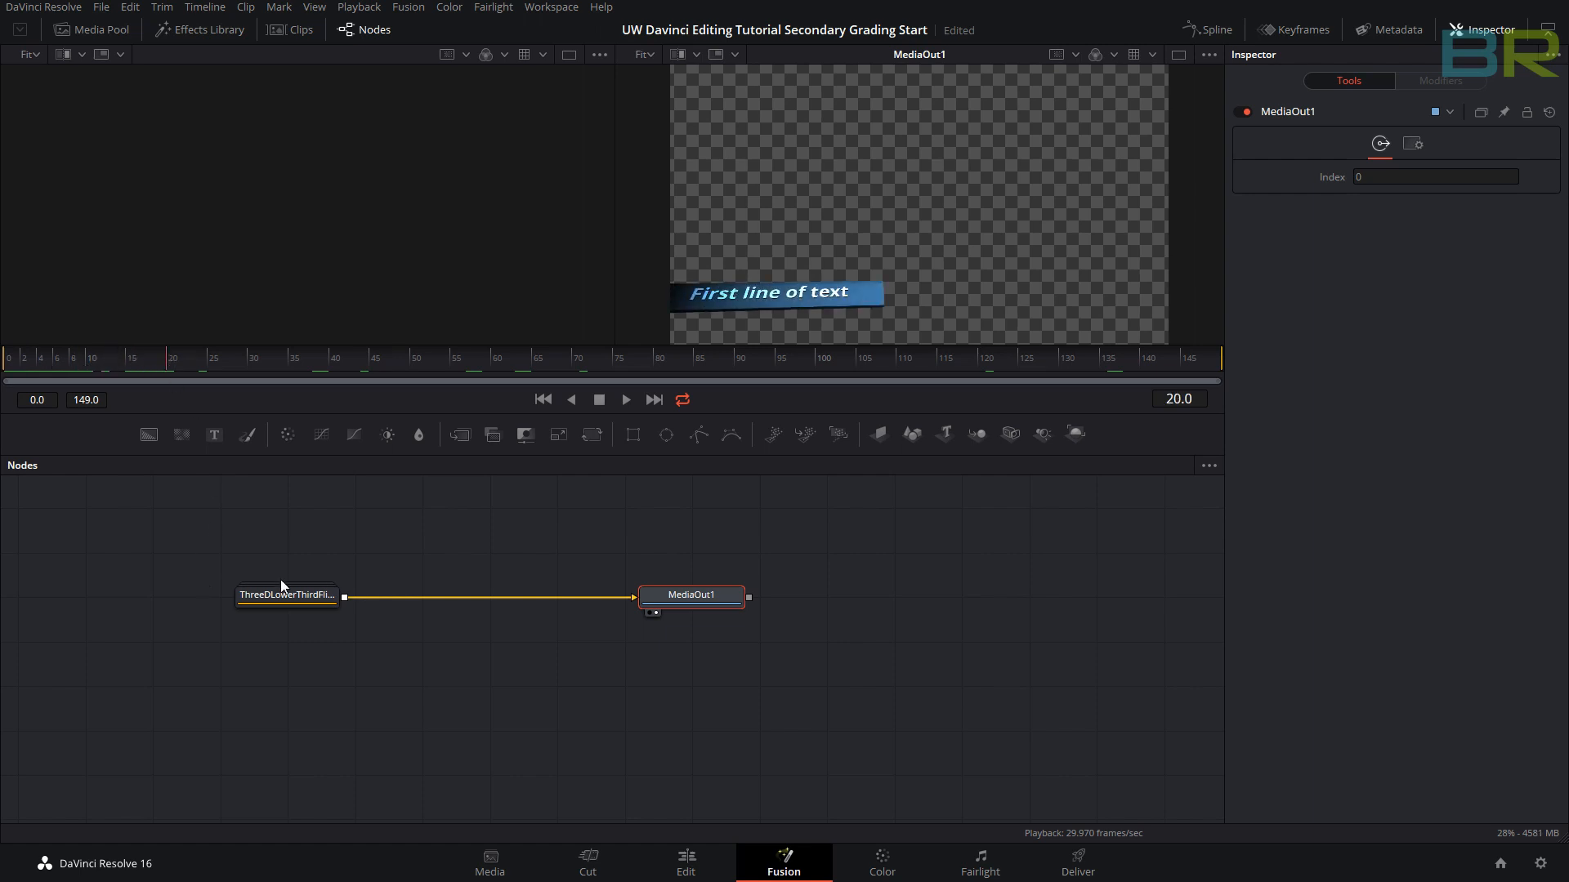
- Expand the ThreeDLowerThirdFlipping2Line group and change the lineOne node's text to "Davinci Resolve"
{"action": "mouse_move", "coordinate": [294, 597]}
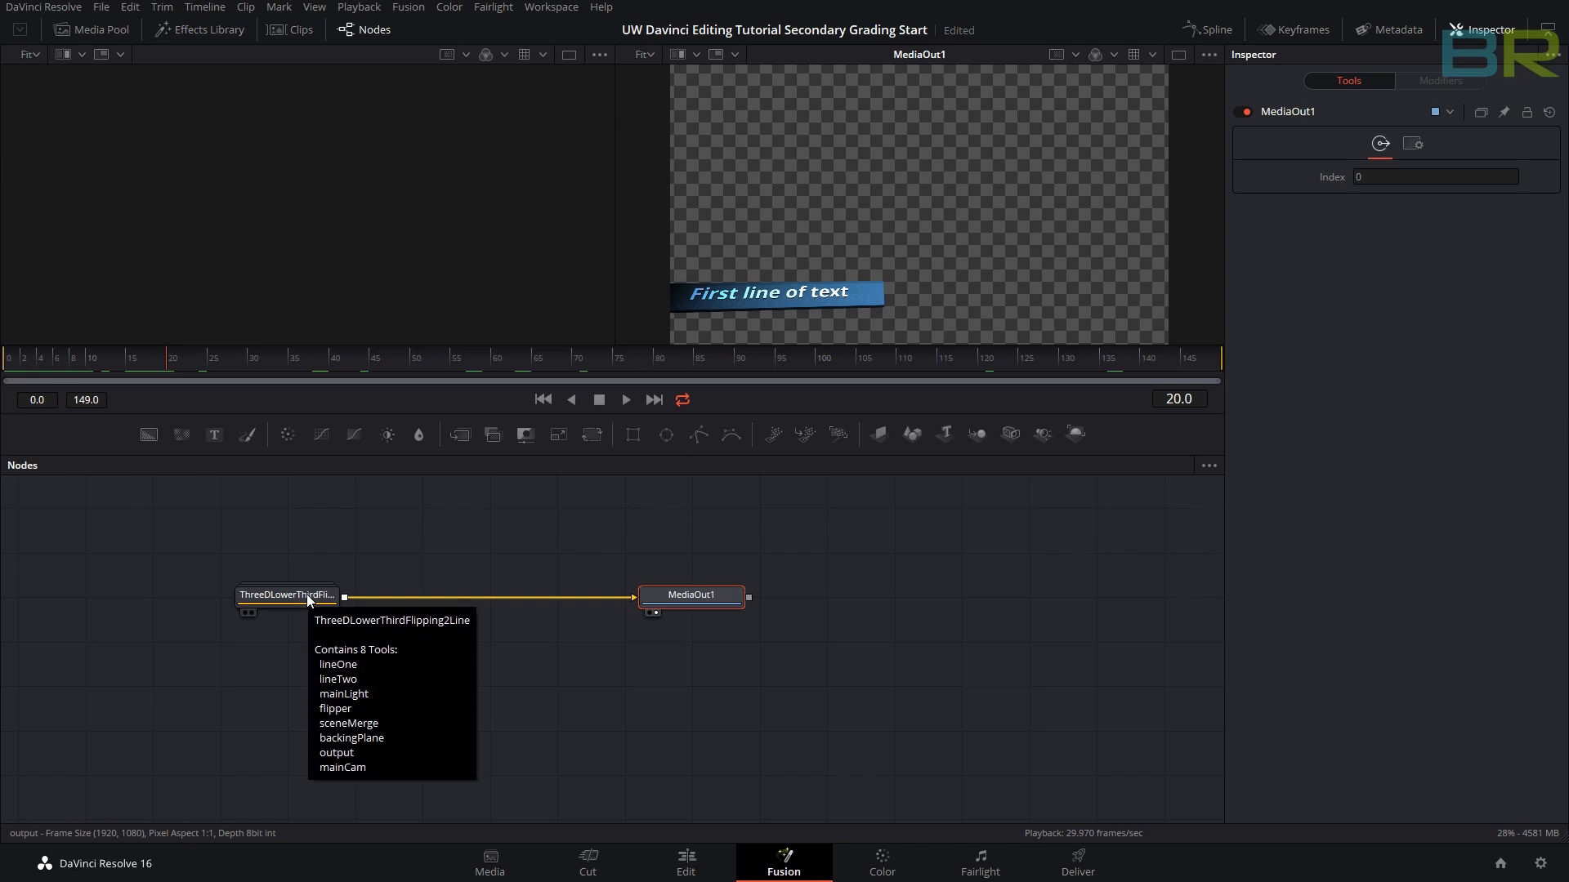
{"action": "double_click", "coordinate": [308, 601]}
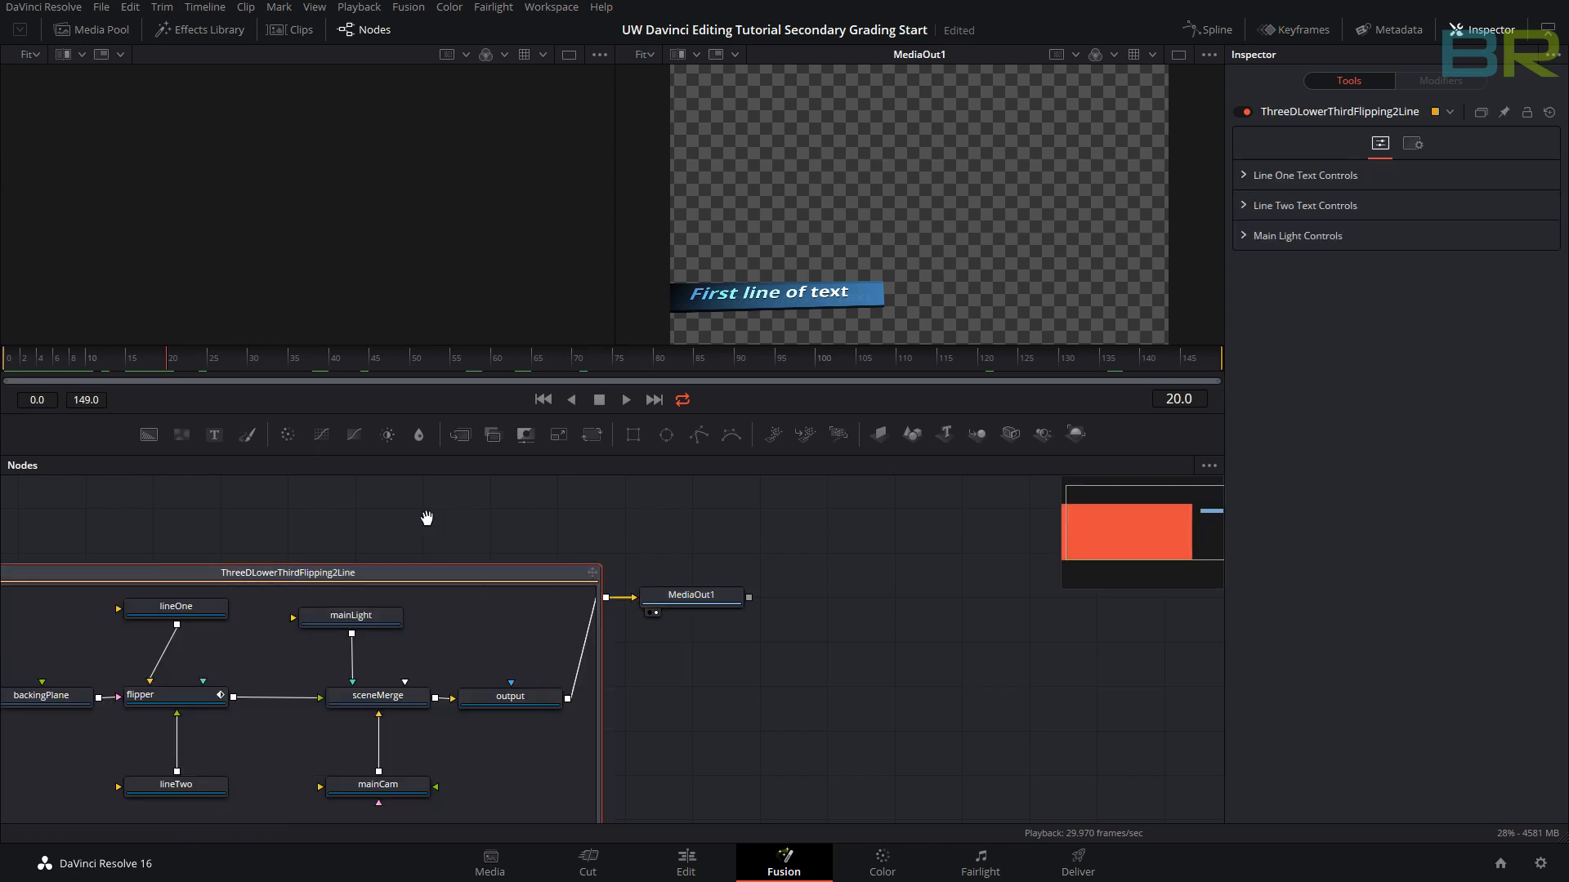
{"action": "left_click_drag", "start_coordinate": [426, 523], "coordinate": [563, 490]}
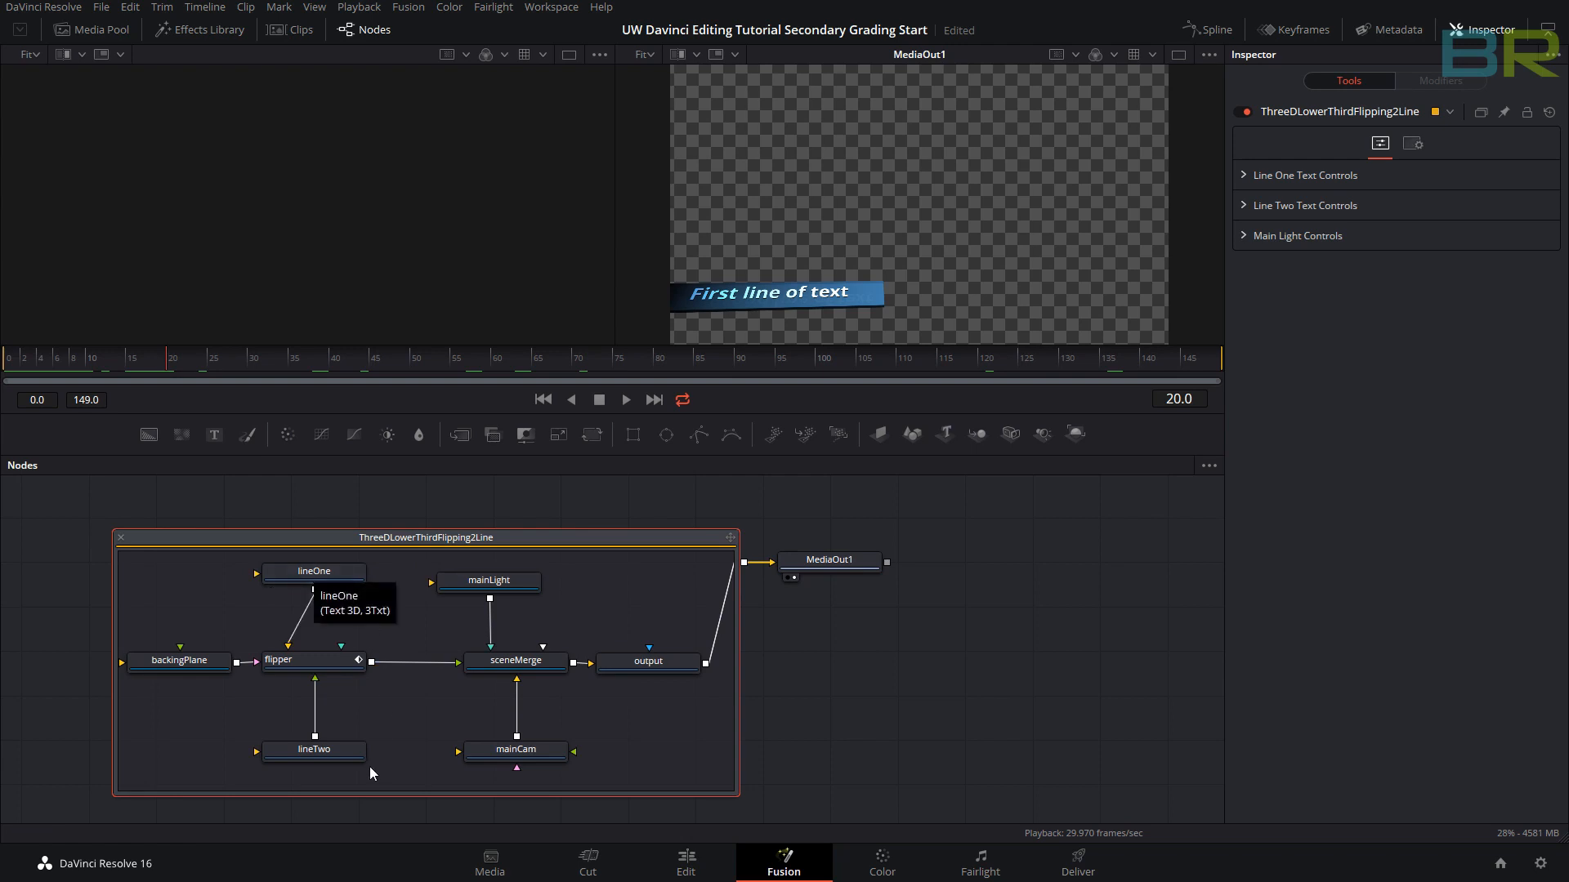
{"action": "left_click", "coordinate": [328, 574]}
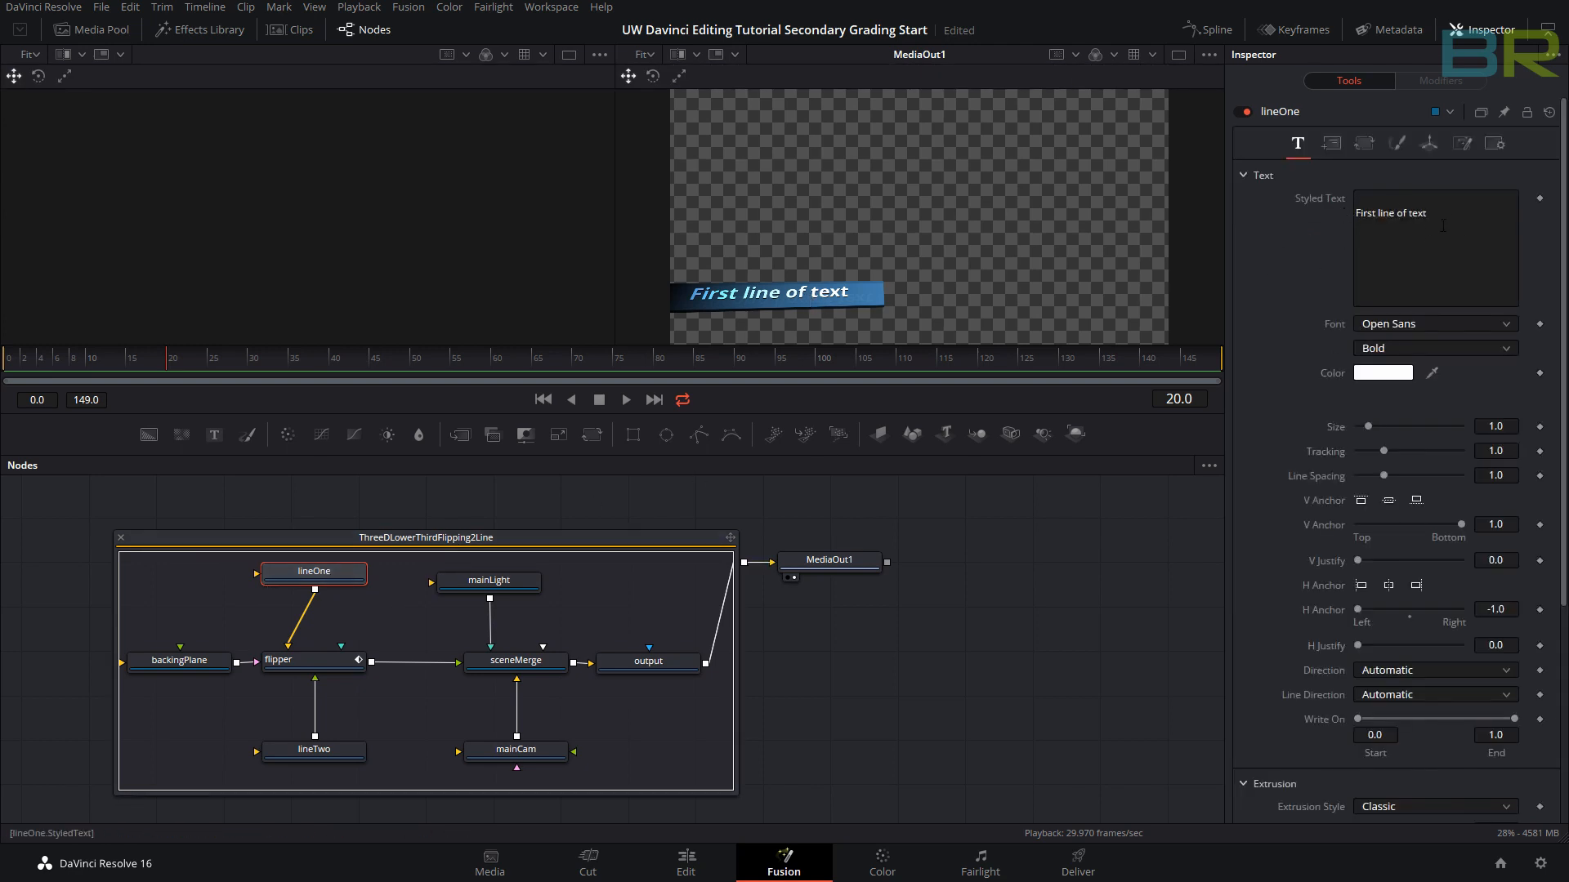
{"action": "left_click_drag", "start_coordinate": [1453, 215], "coordinate": [1322, 210]}
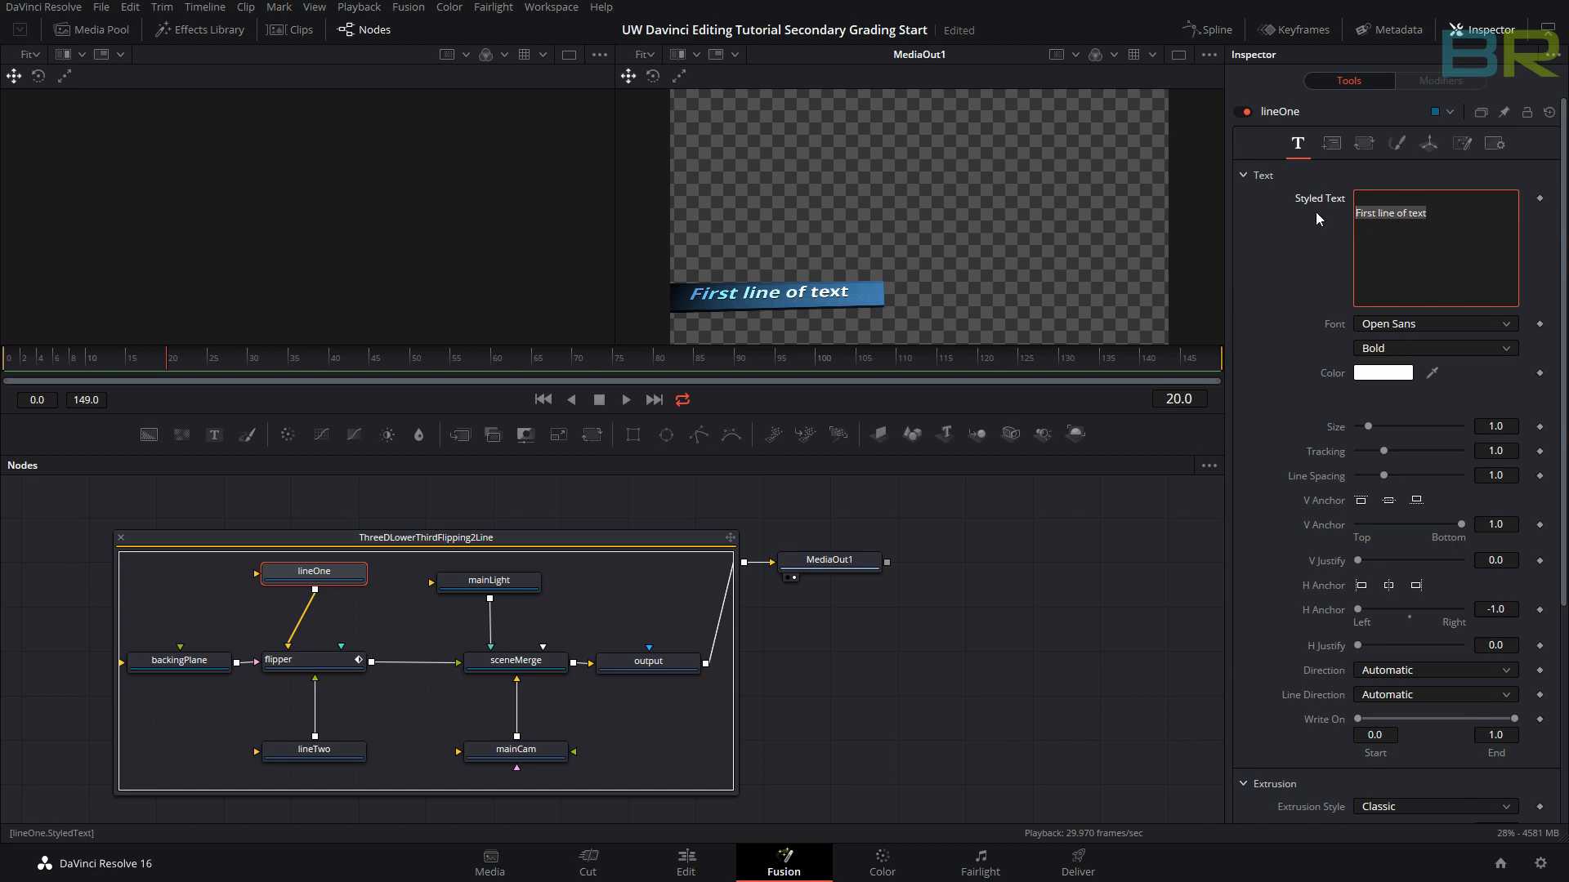
{"action": "type", "text": "Davin"}
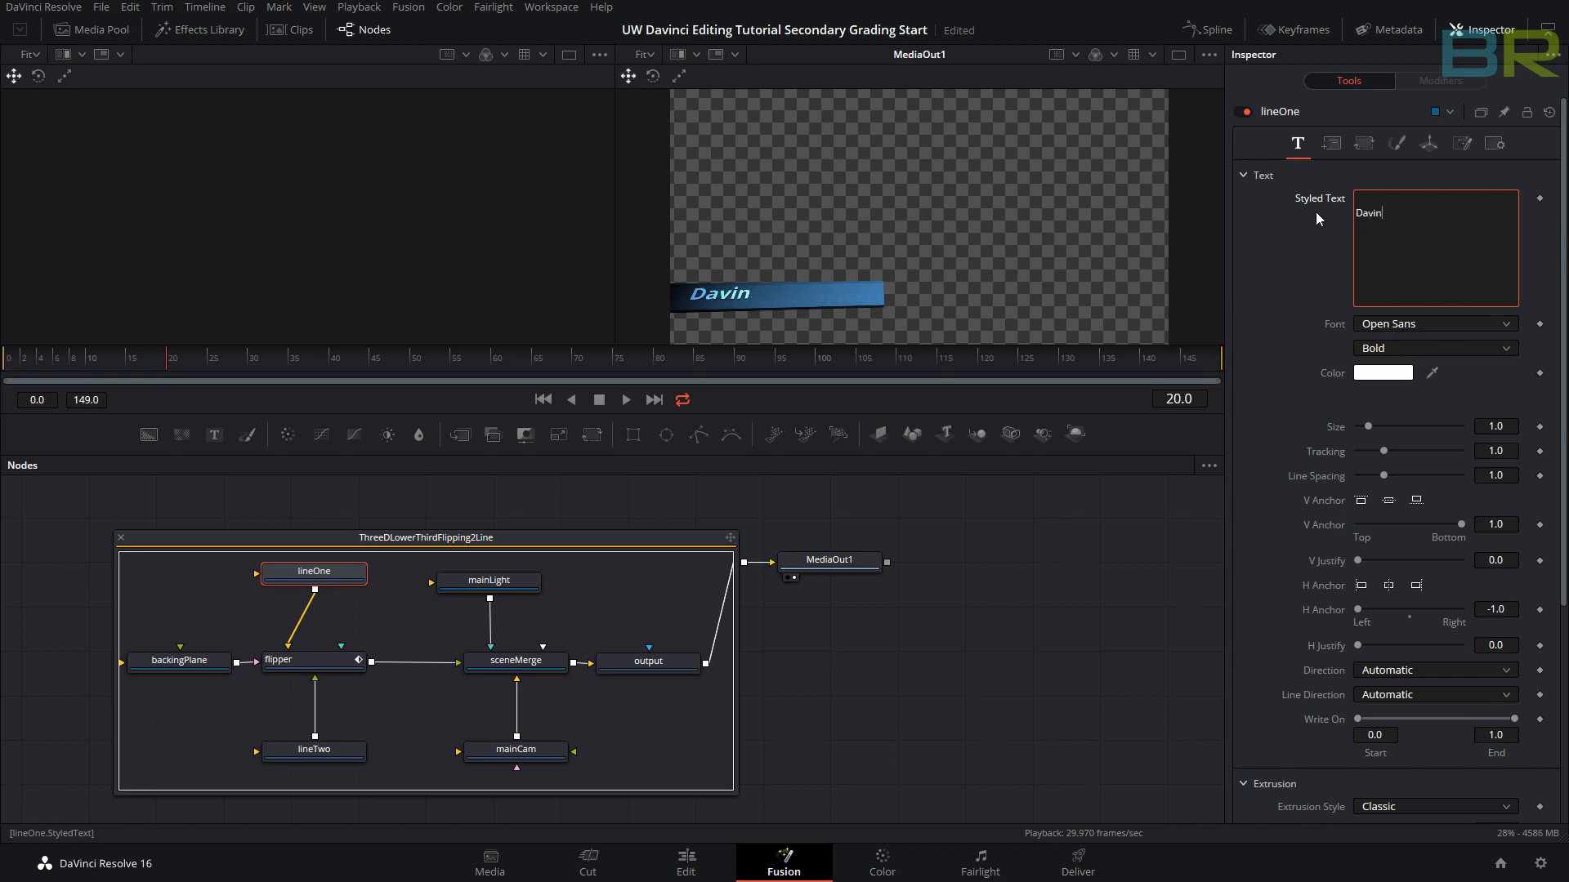
{"action": "type", "text": "ci Resolve"}
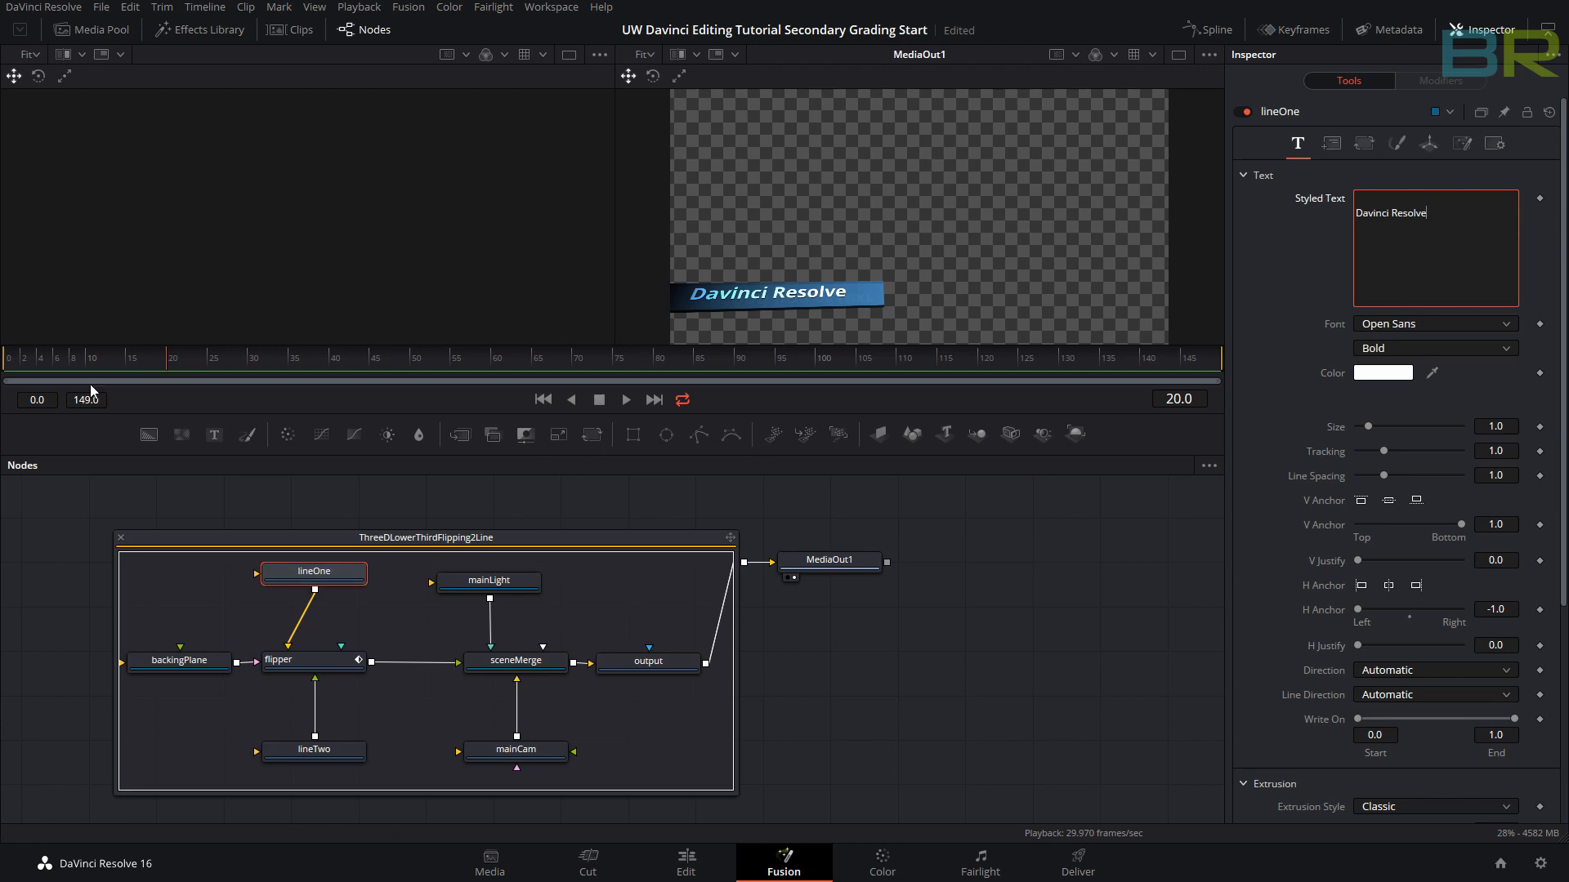
- Go to the frames showing the second line and change the lineTwo node's text to "for UW Videographers"
{"action": "left_click_drag", "start_coordinate": [168, 360], "coordinate": [891, 361]}
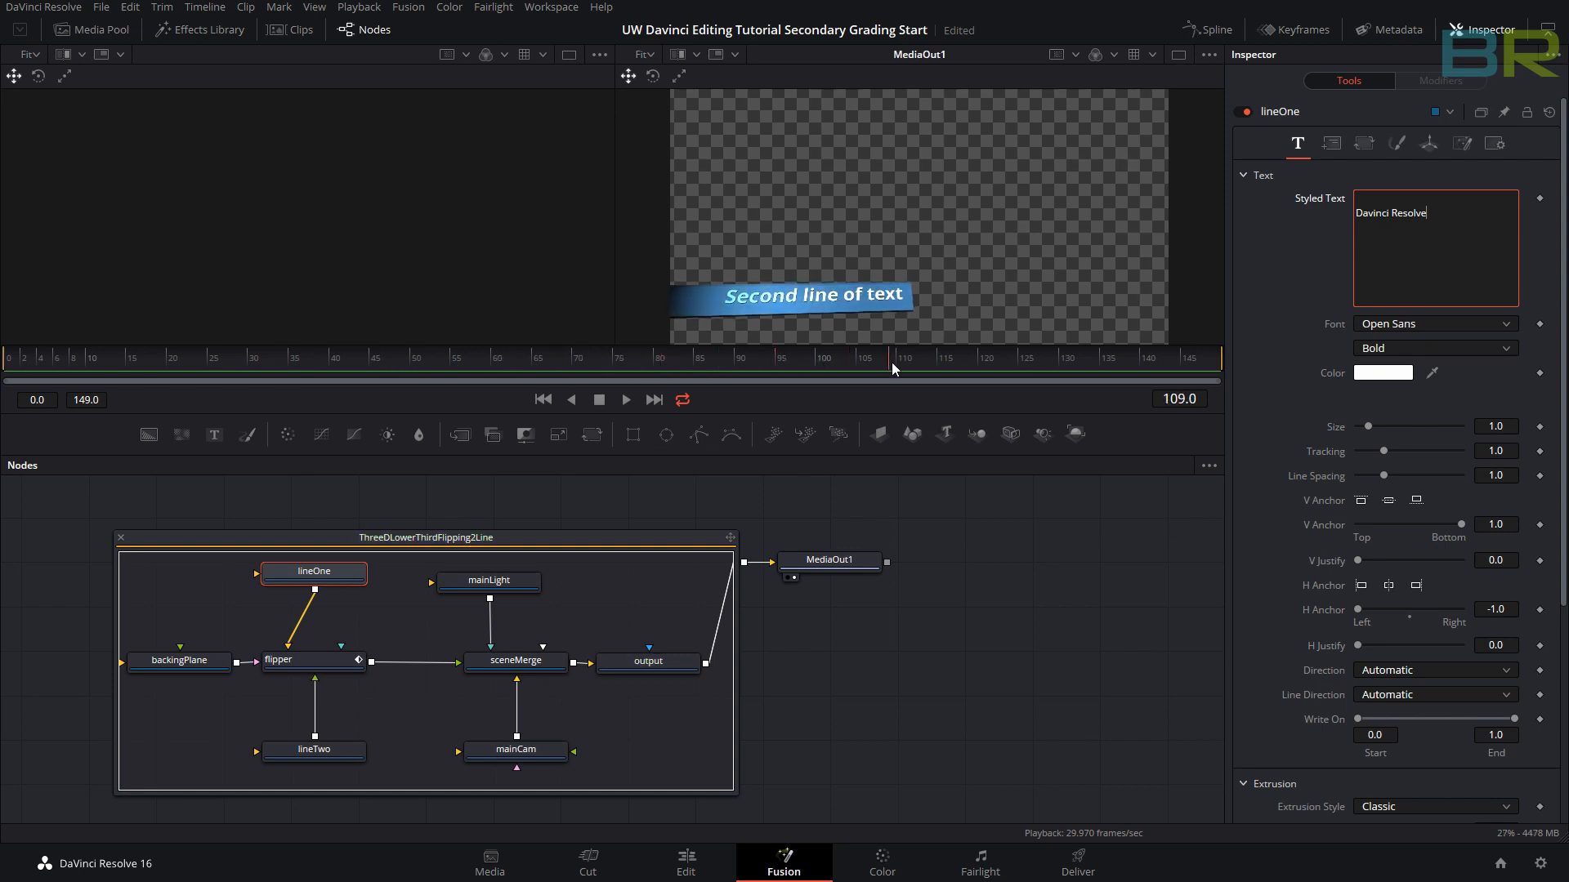
{"action": "left_click", "coordinate": [328, 757]}
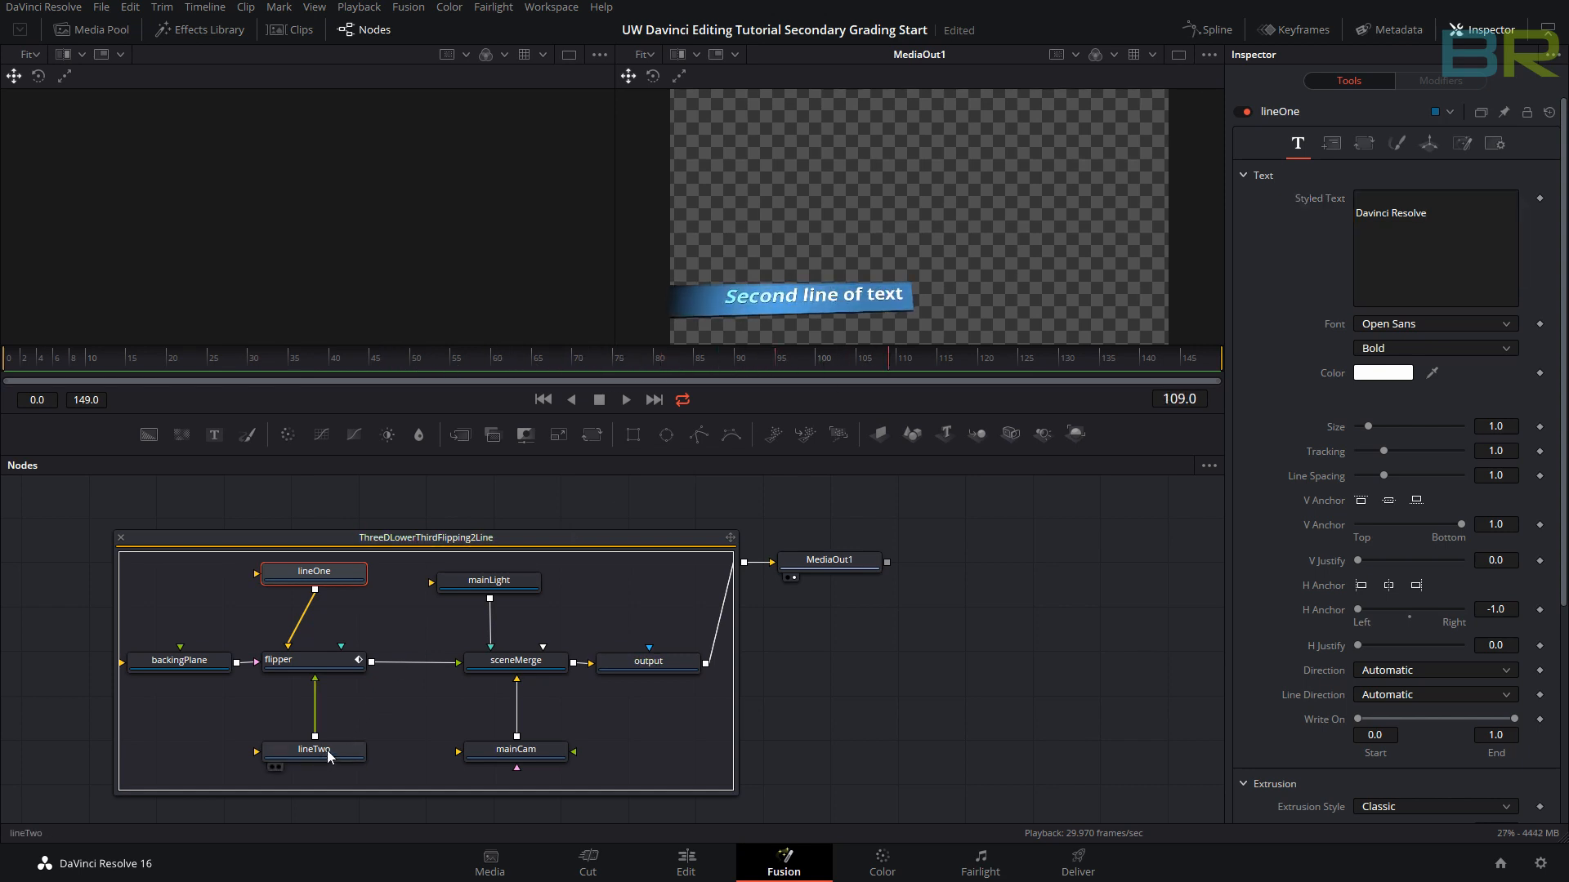
{"action": "left_click", "coordinate": [327, 757]}
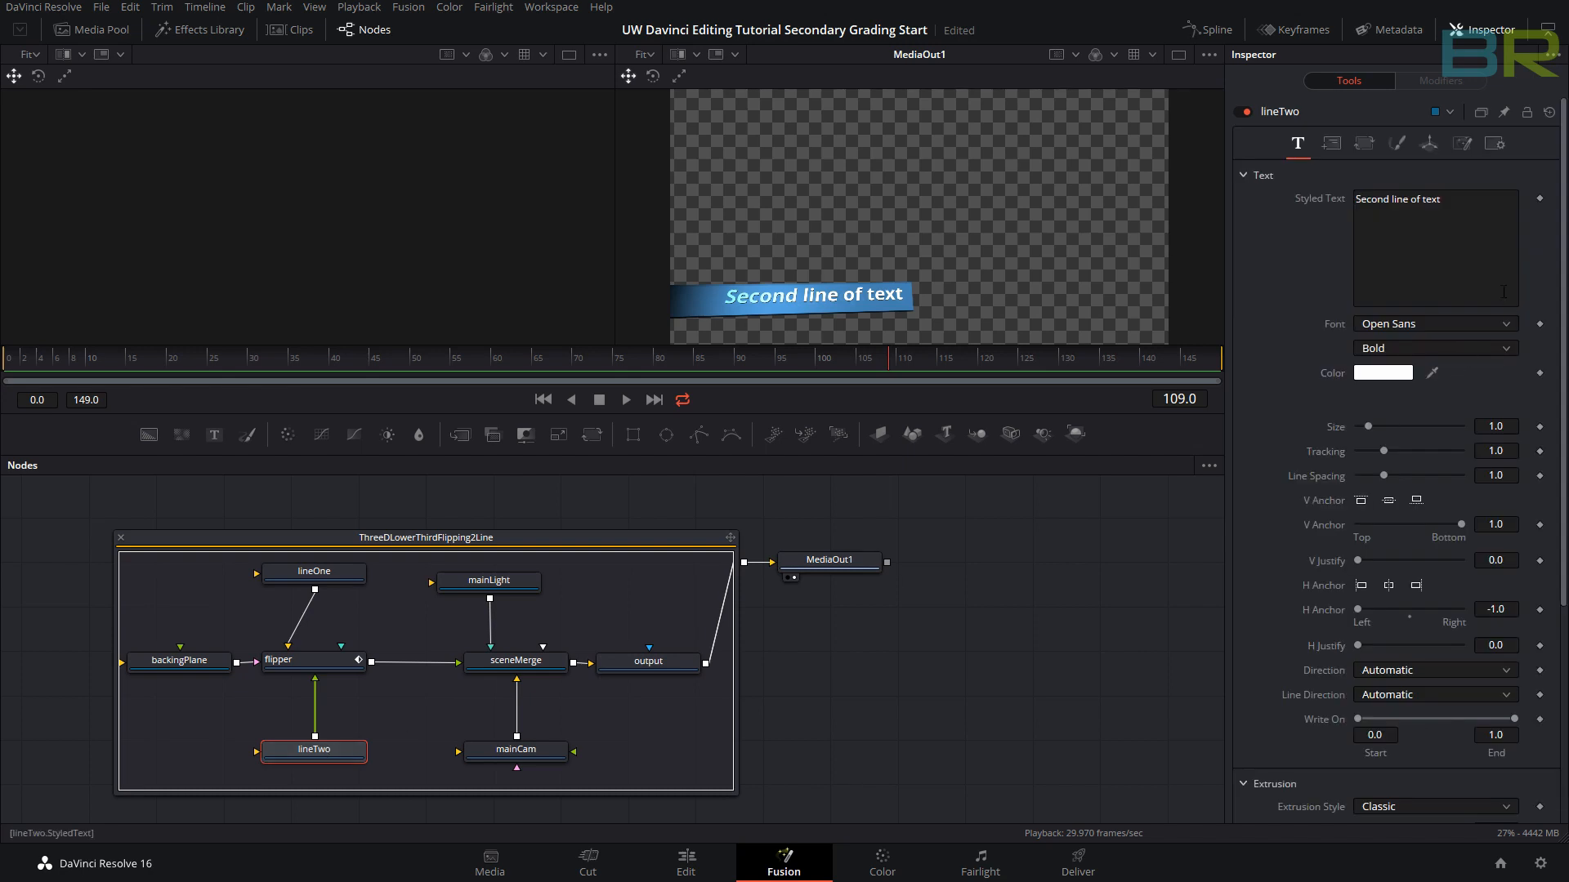
{"action": "triple_click", "coordinate": [1471, 202]}
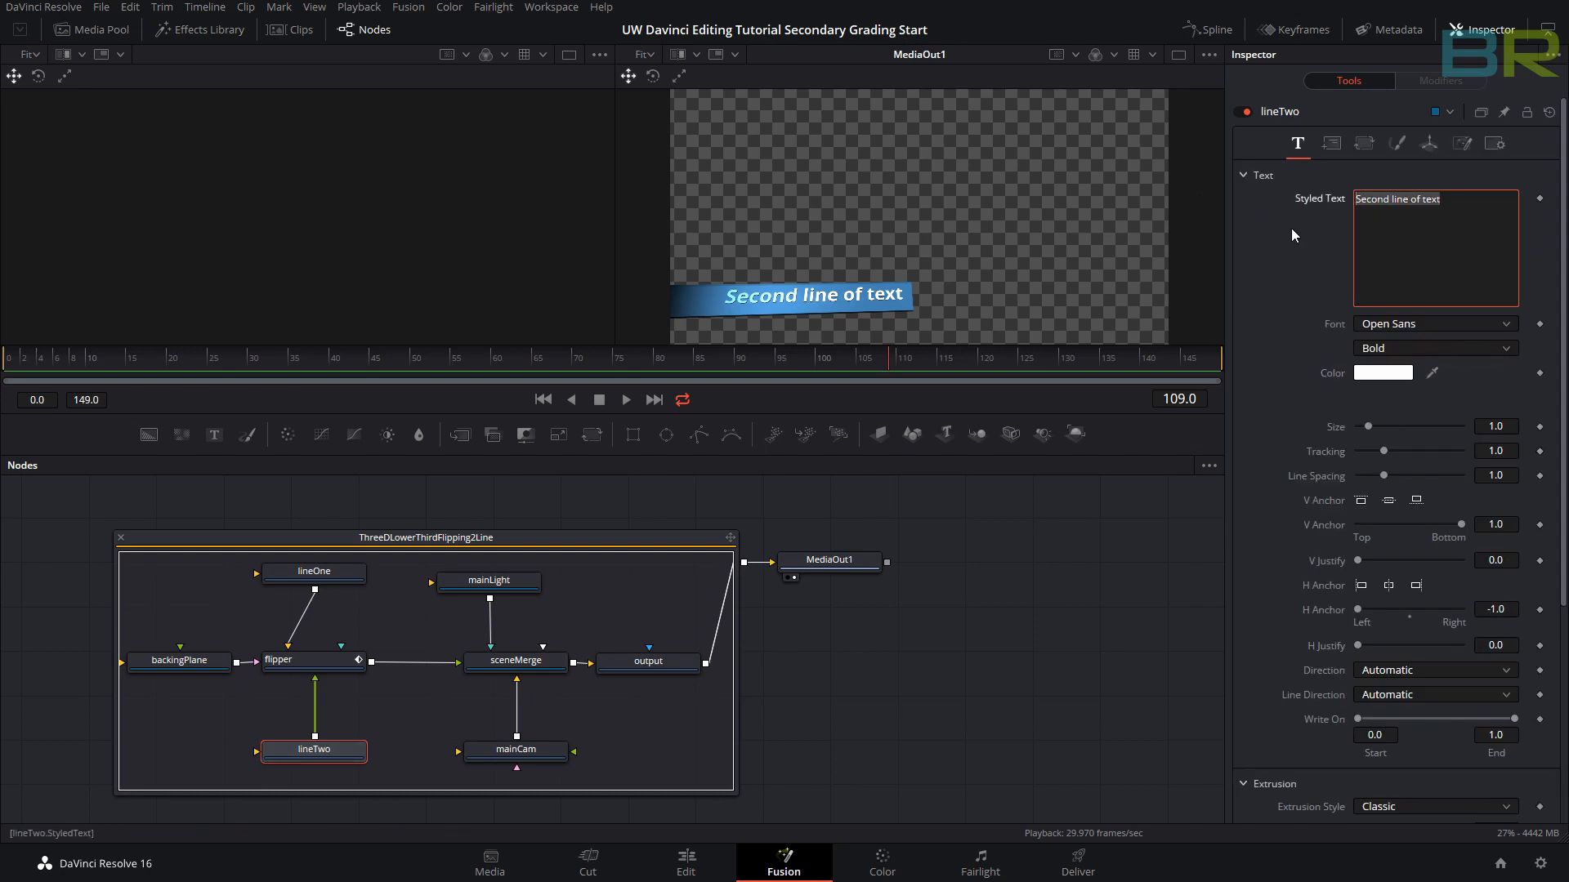
{"action": "type", "text": "for UW "}
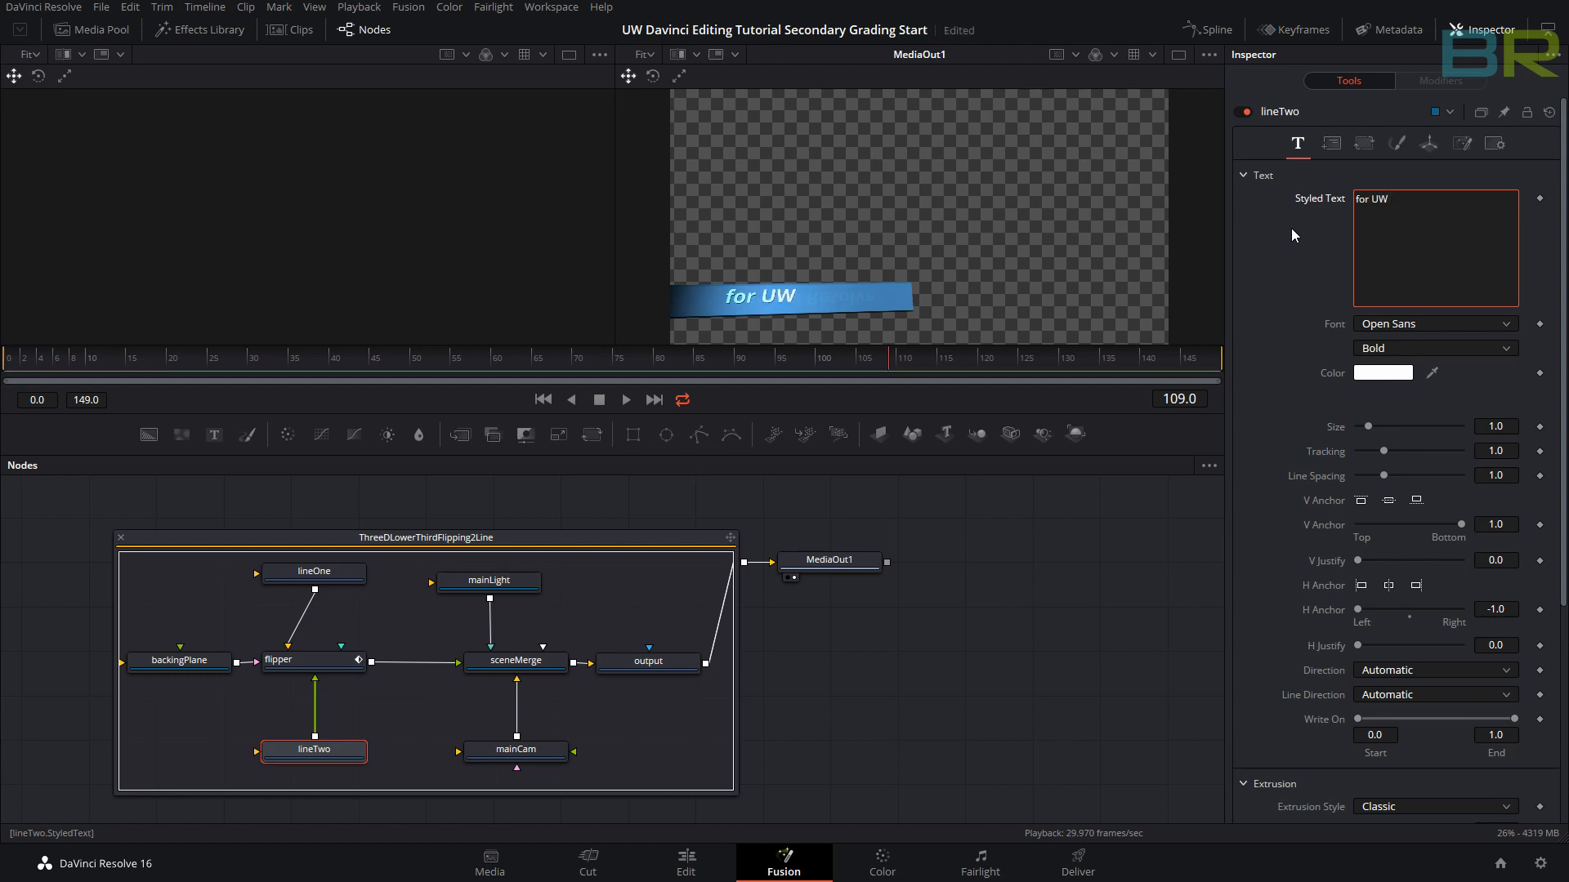
{"action": "type", "text": "Videographers"}
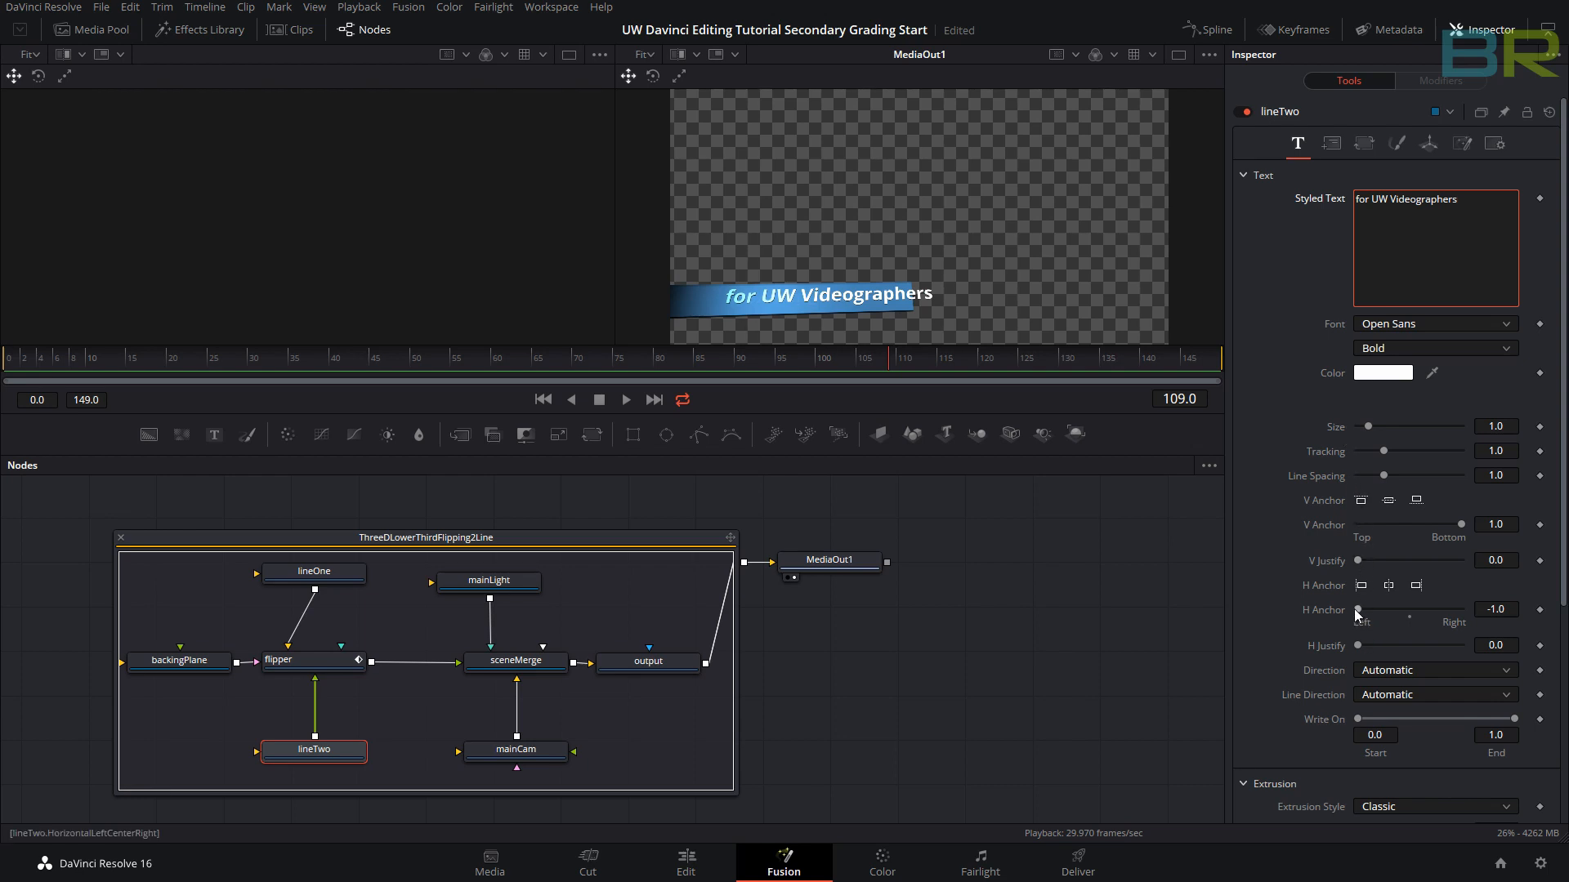
- Set lineTwo's horizontal anchor to -0.67 so the text fits the blue bar, and play the title animation
{"action": "left_click_drag", "start_coordinate": [1357, 615], "coordinate": [1374, 617]}
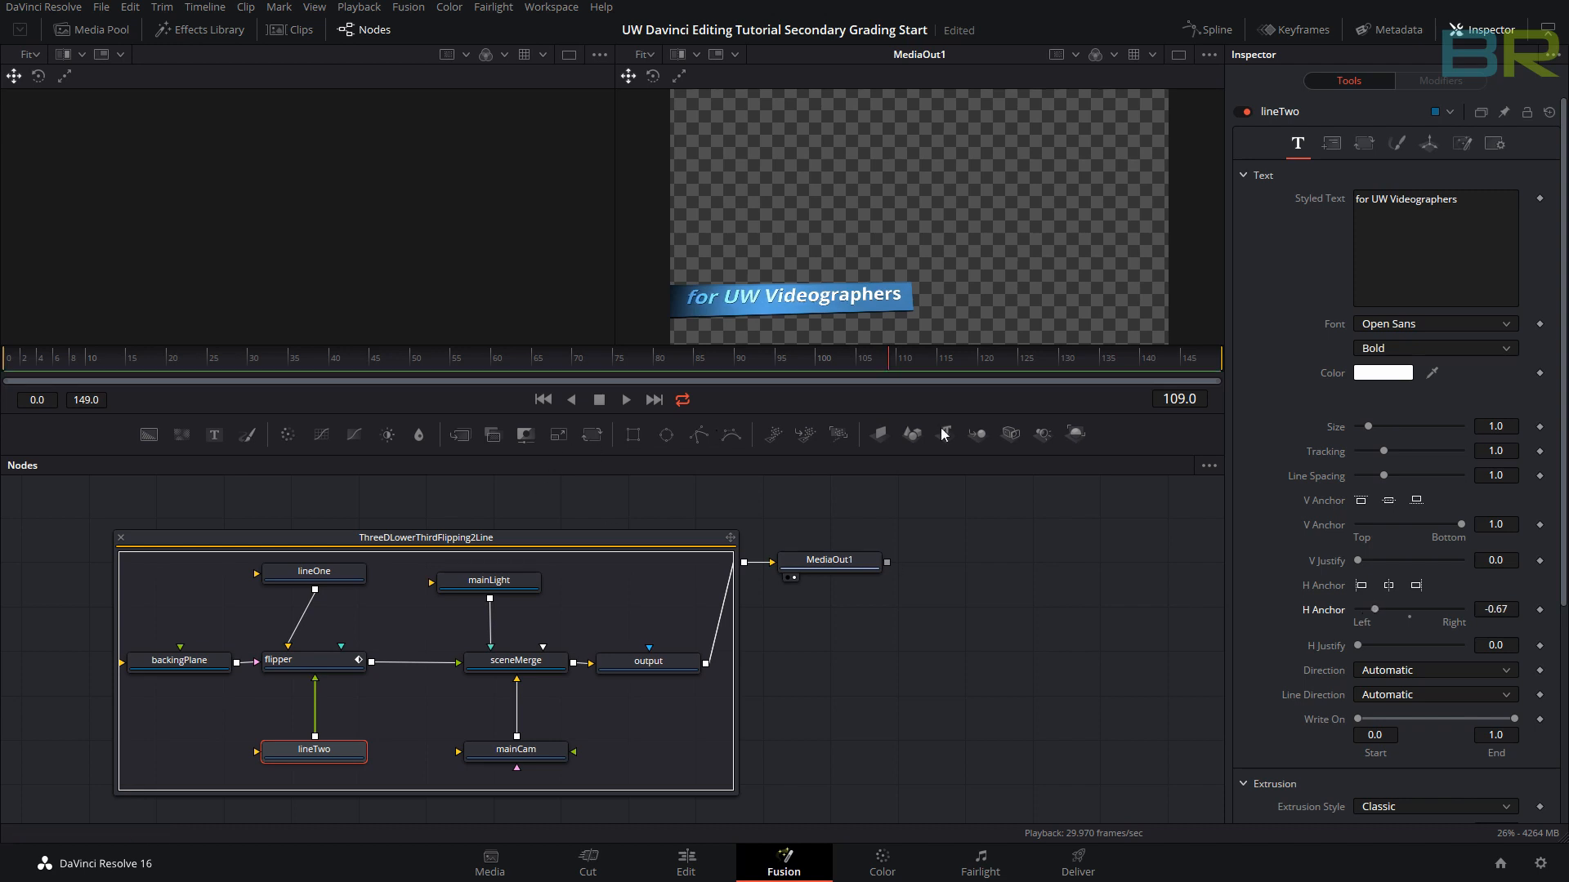
{"action": "left_click_drag", "start_coordinate": [1184, 356], "coordinate": [40, 358]}
{"action": "left_click", "coordinate": [626, 399]}
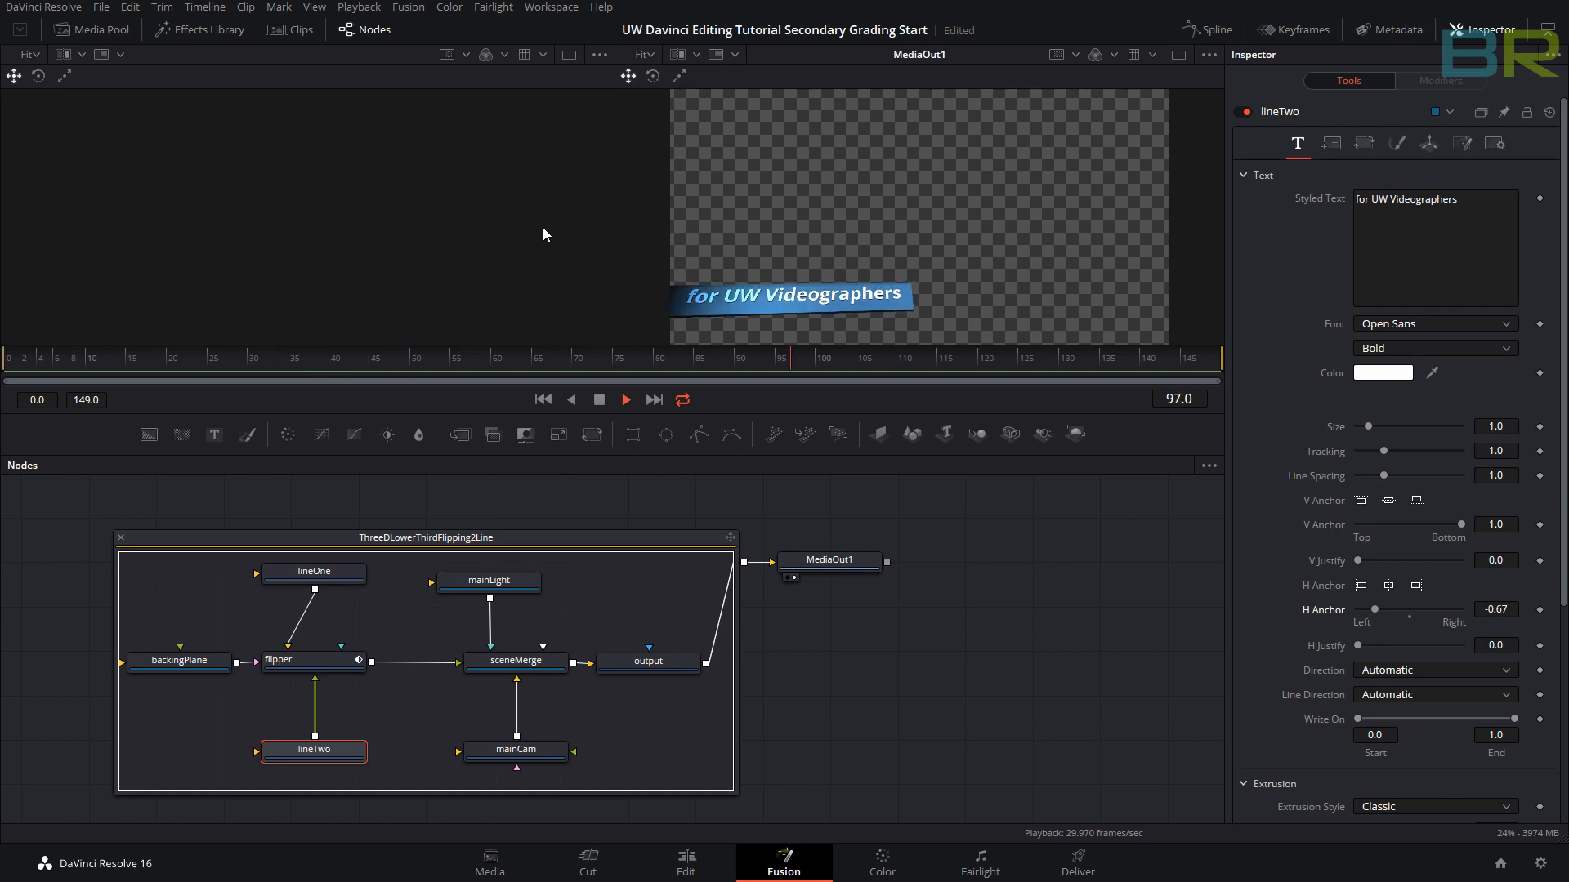
{"action": "key", "text": "space"}
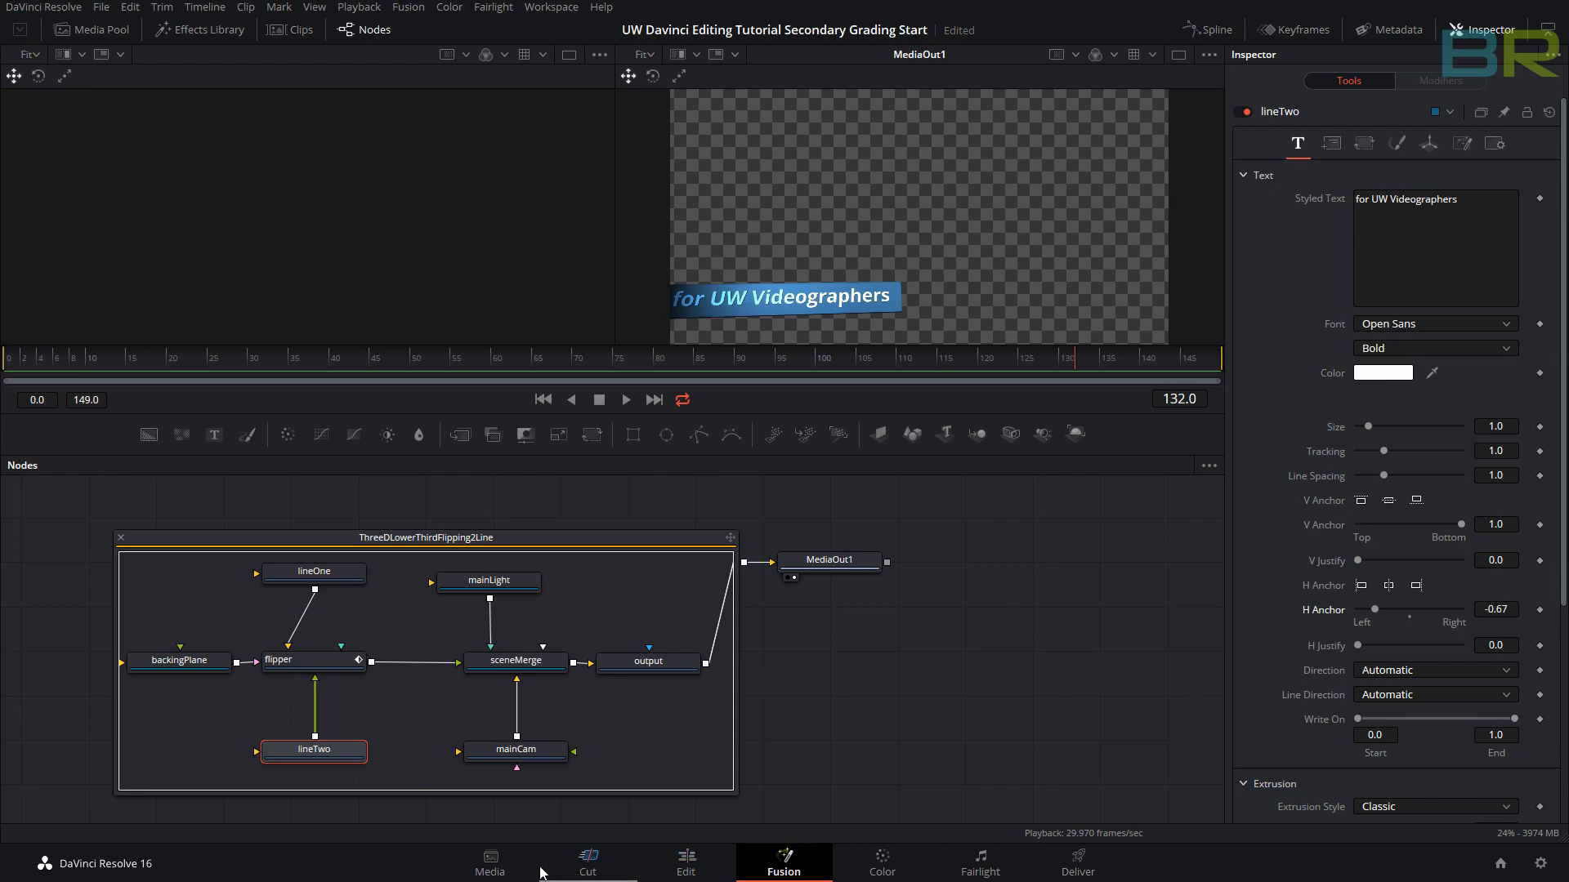
- Return to the Cut page and play the edited title over the footage from the start of the timeline
{"action": "left_click", "coordinate": [585, 869]}
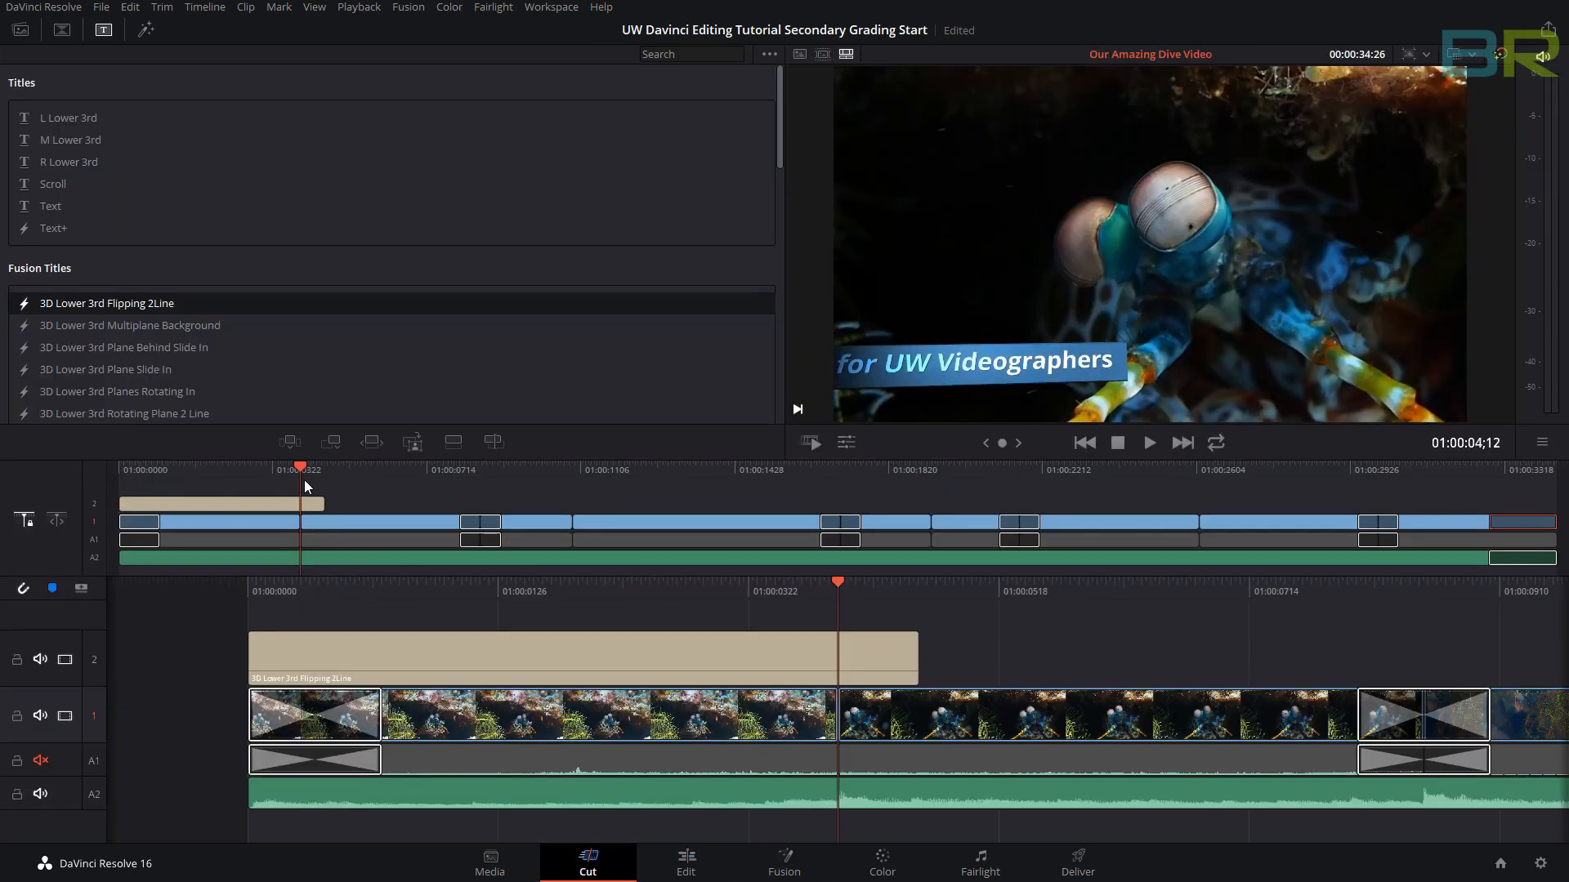
{"action": "left_click_drag", "start_coordinate": [302, 467], "coordinate": [103, 476]}
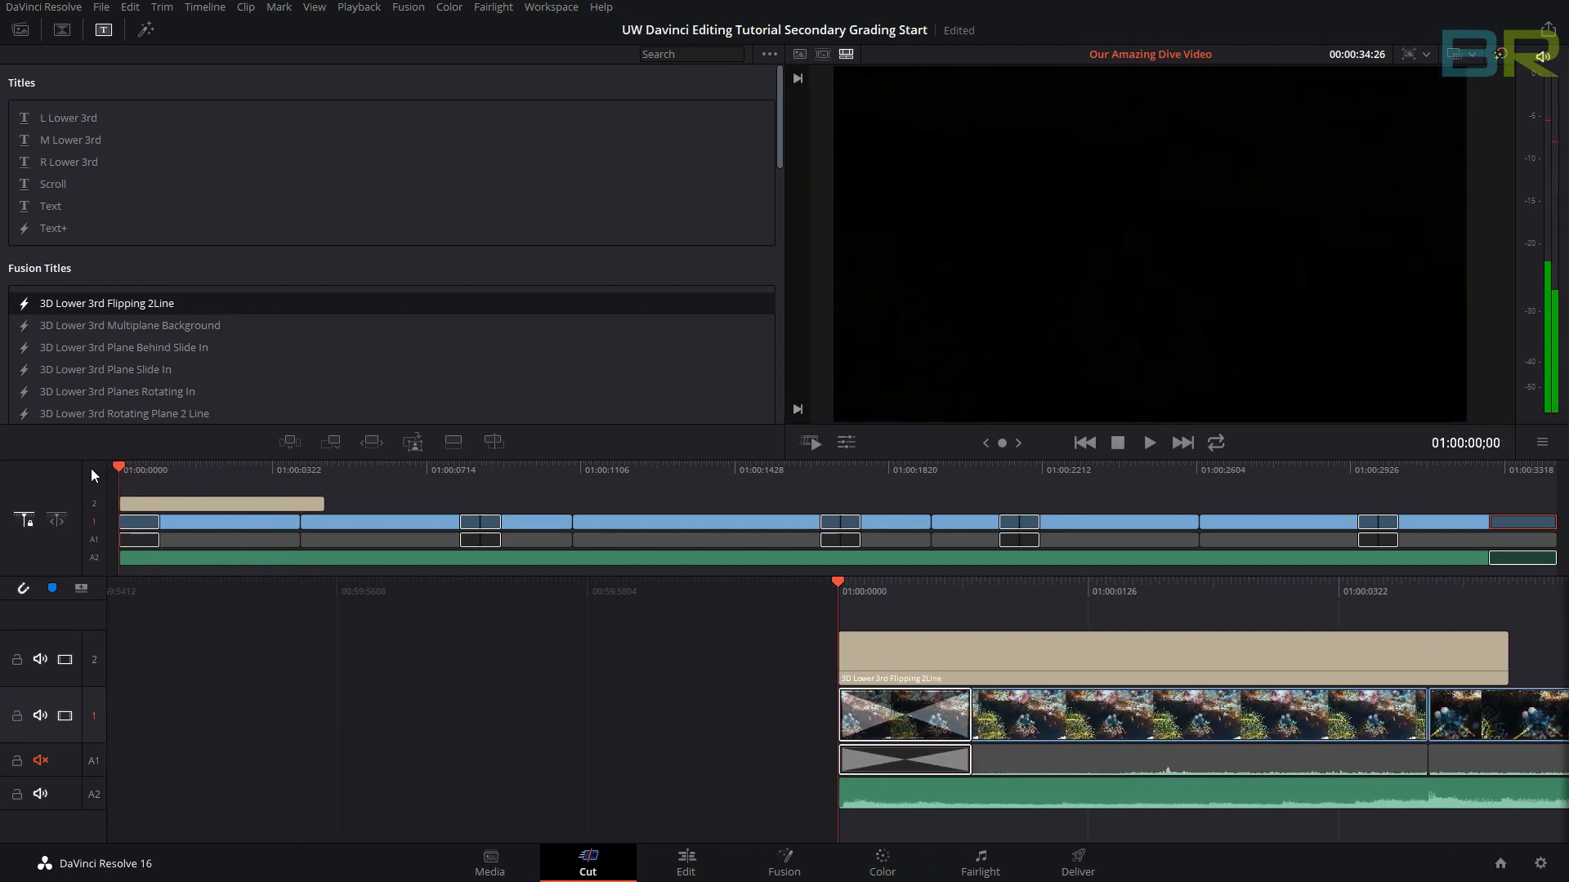
{"action": "key", "text": "space"}
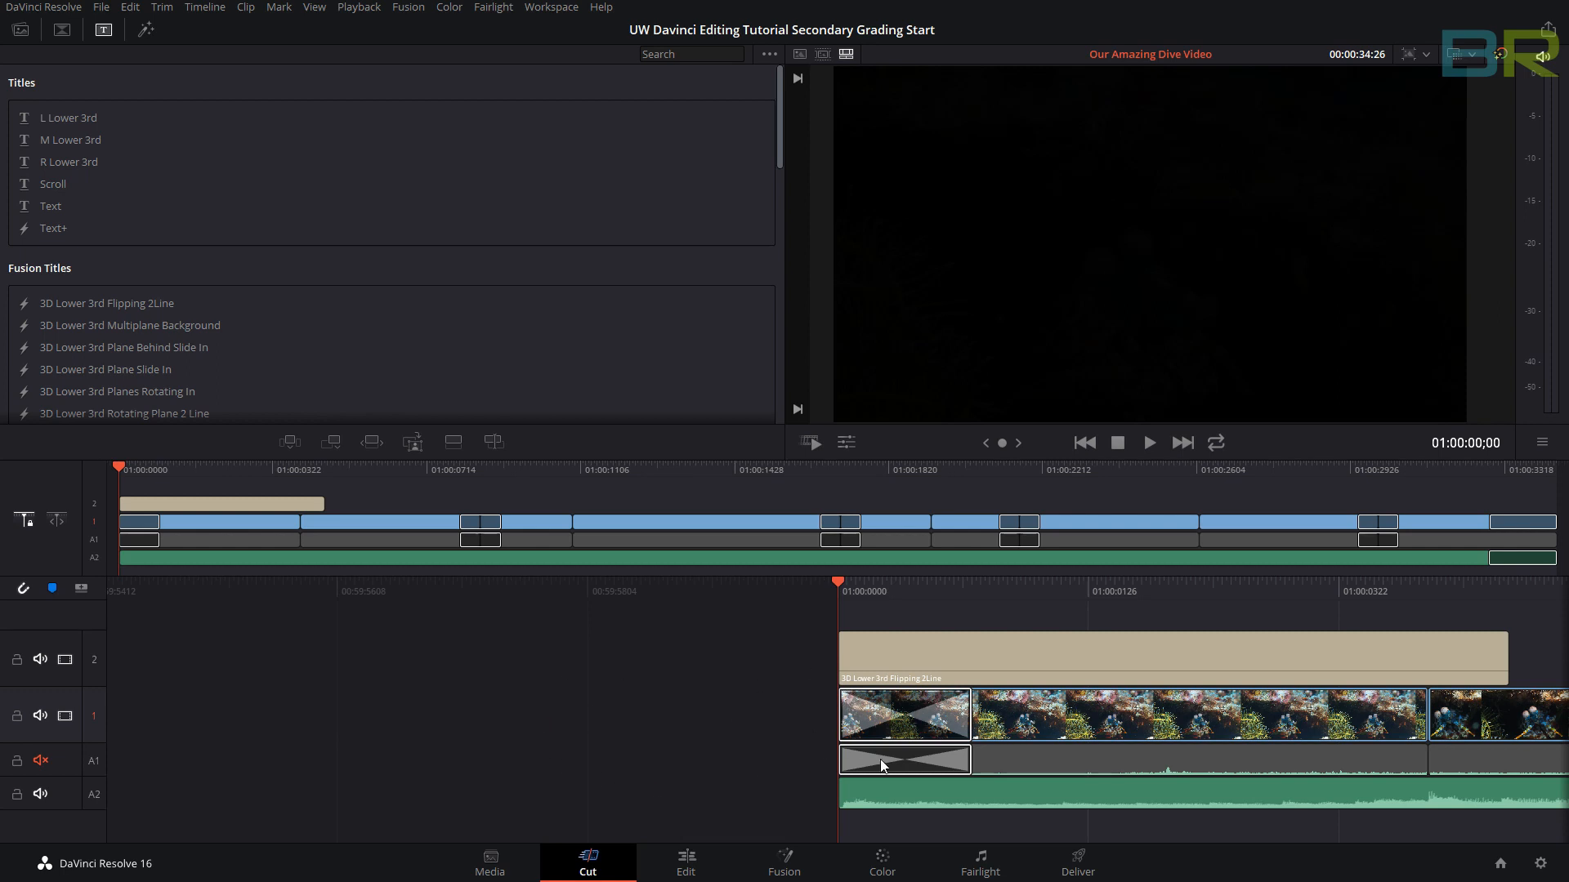
- Open the Deliver page and name the render file "Title", saving it to the EP06 Titles folder
{"action": "left_click", "coordinate": [1083, 864]}
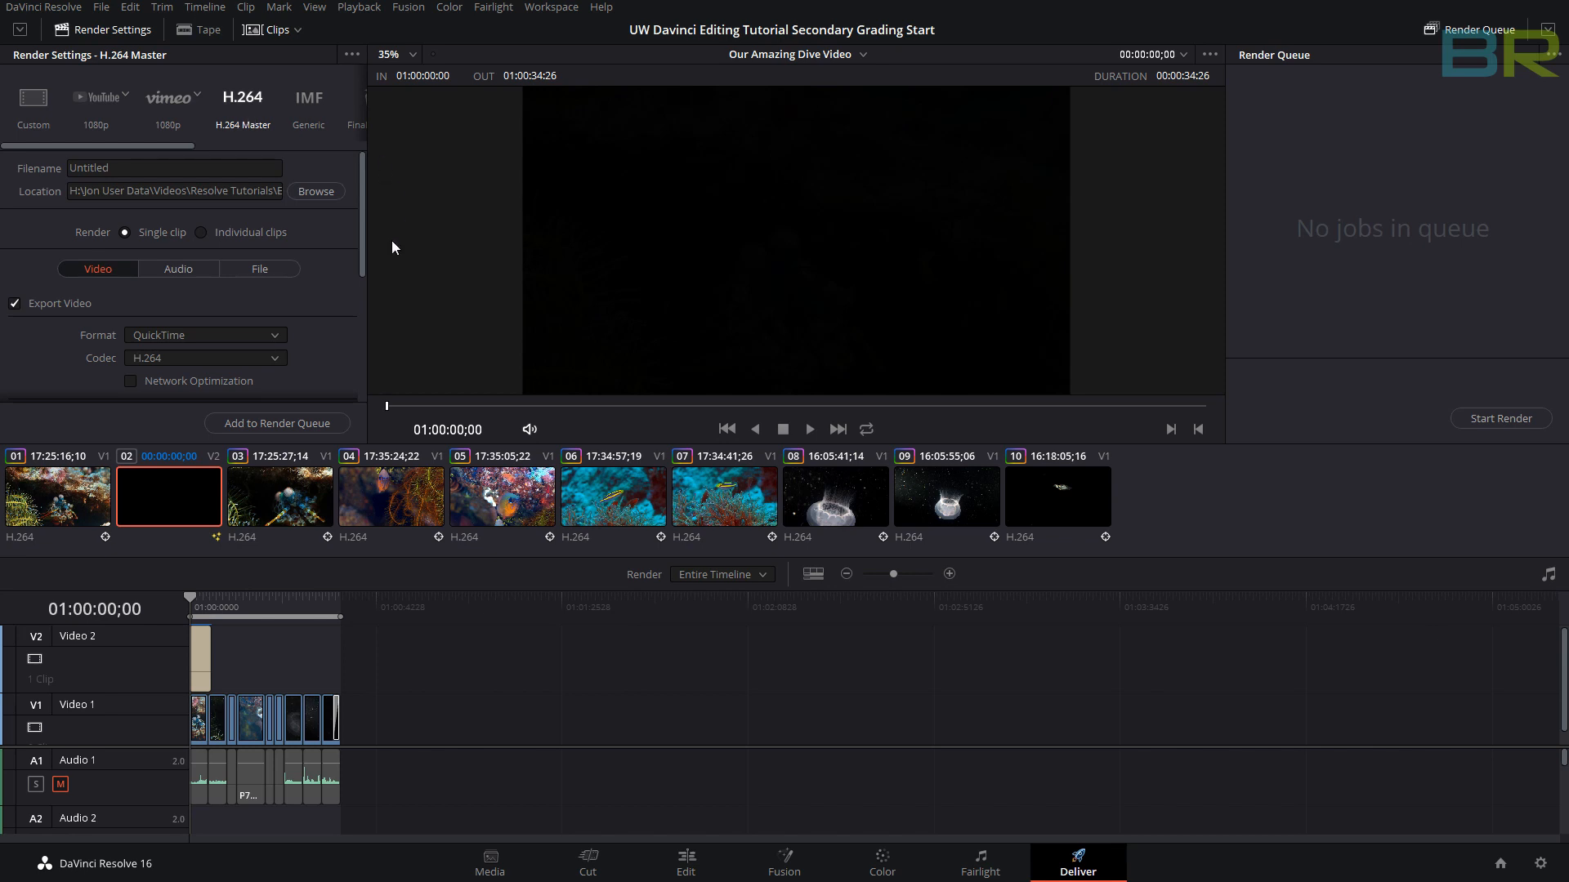
{"action": "left_click_drag", "start_coordinate": [141, 167], "coordinate": [31, 160]}
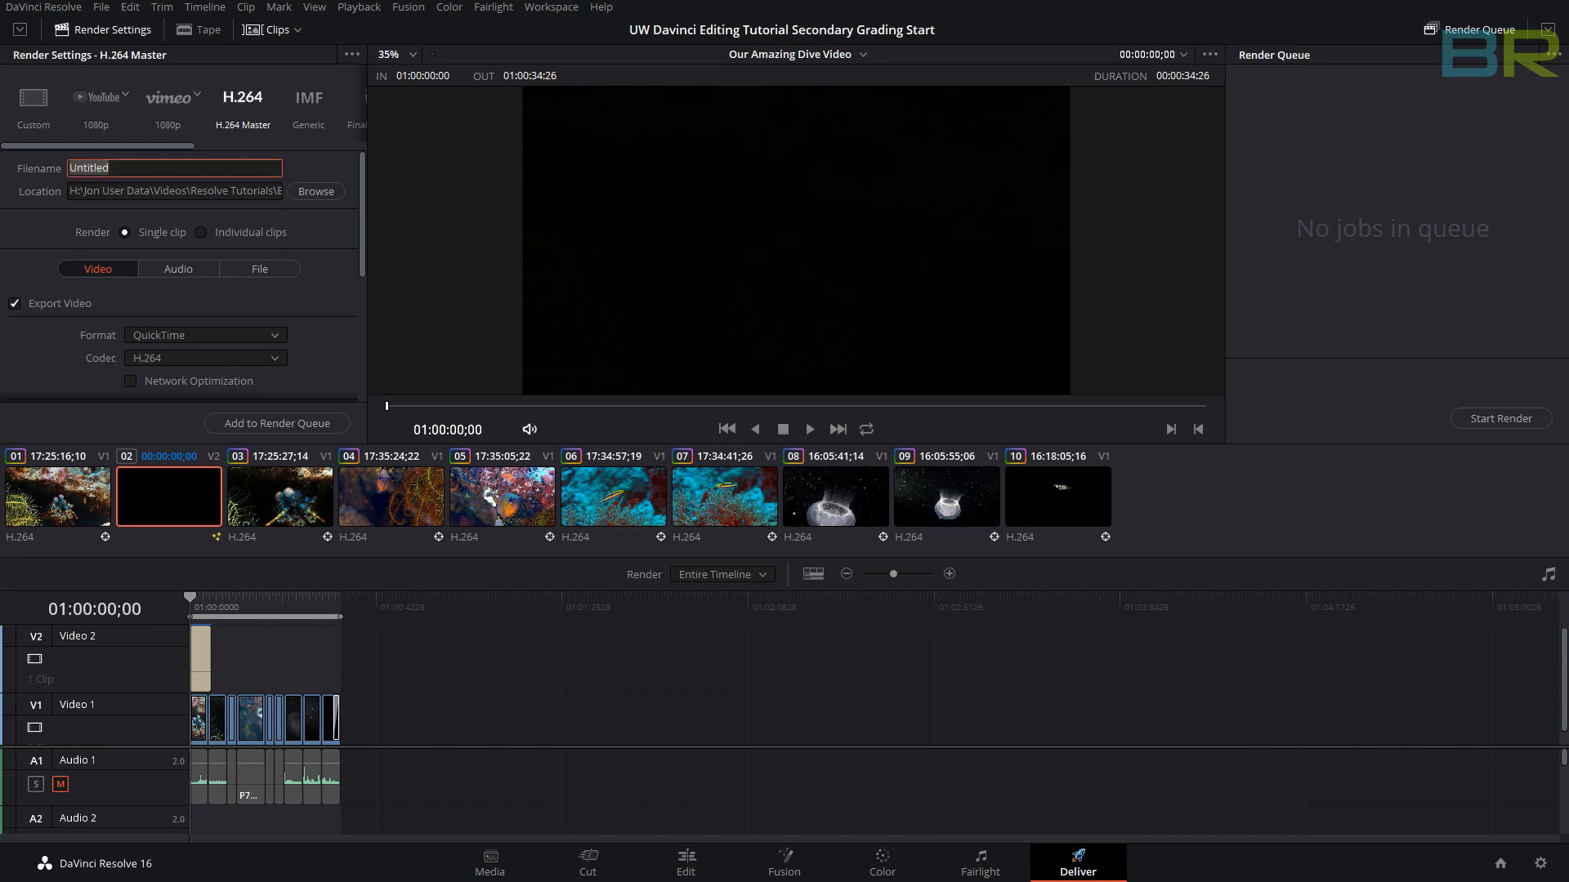
{"action": "type", "text": "Title"}
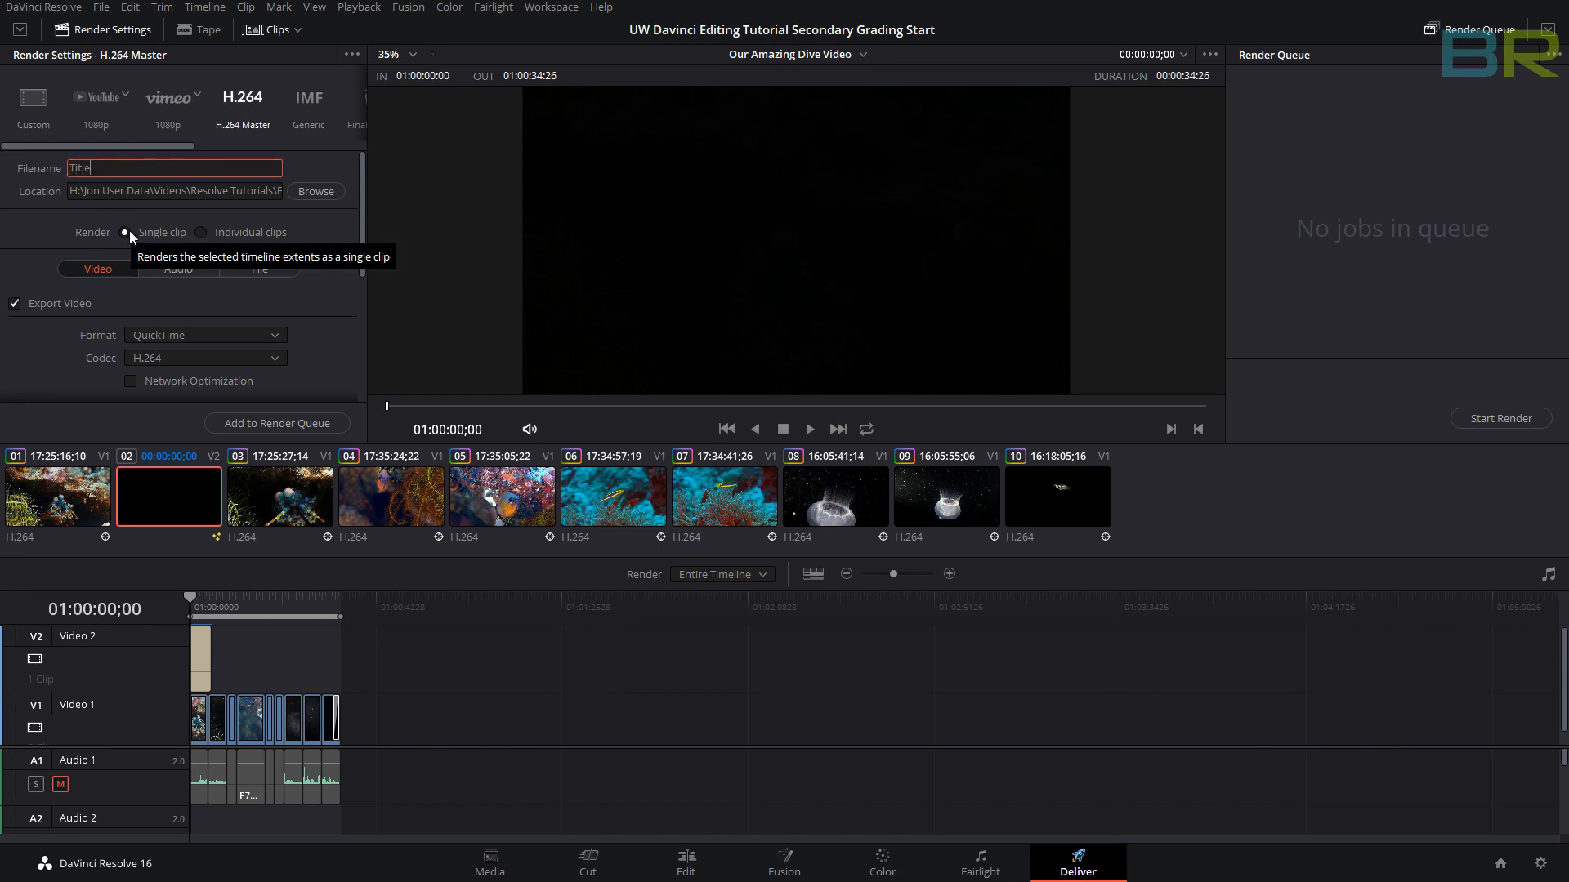
{"action": "left_click", "coordinate": [315, 190]}
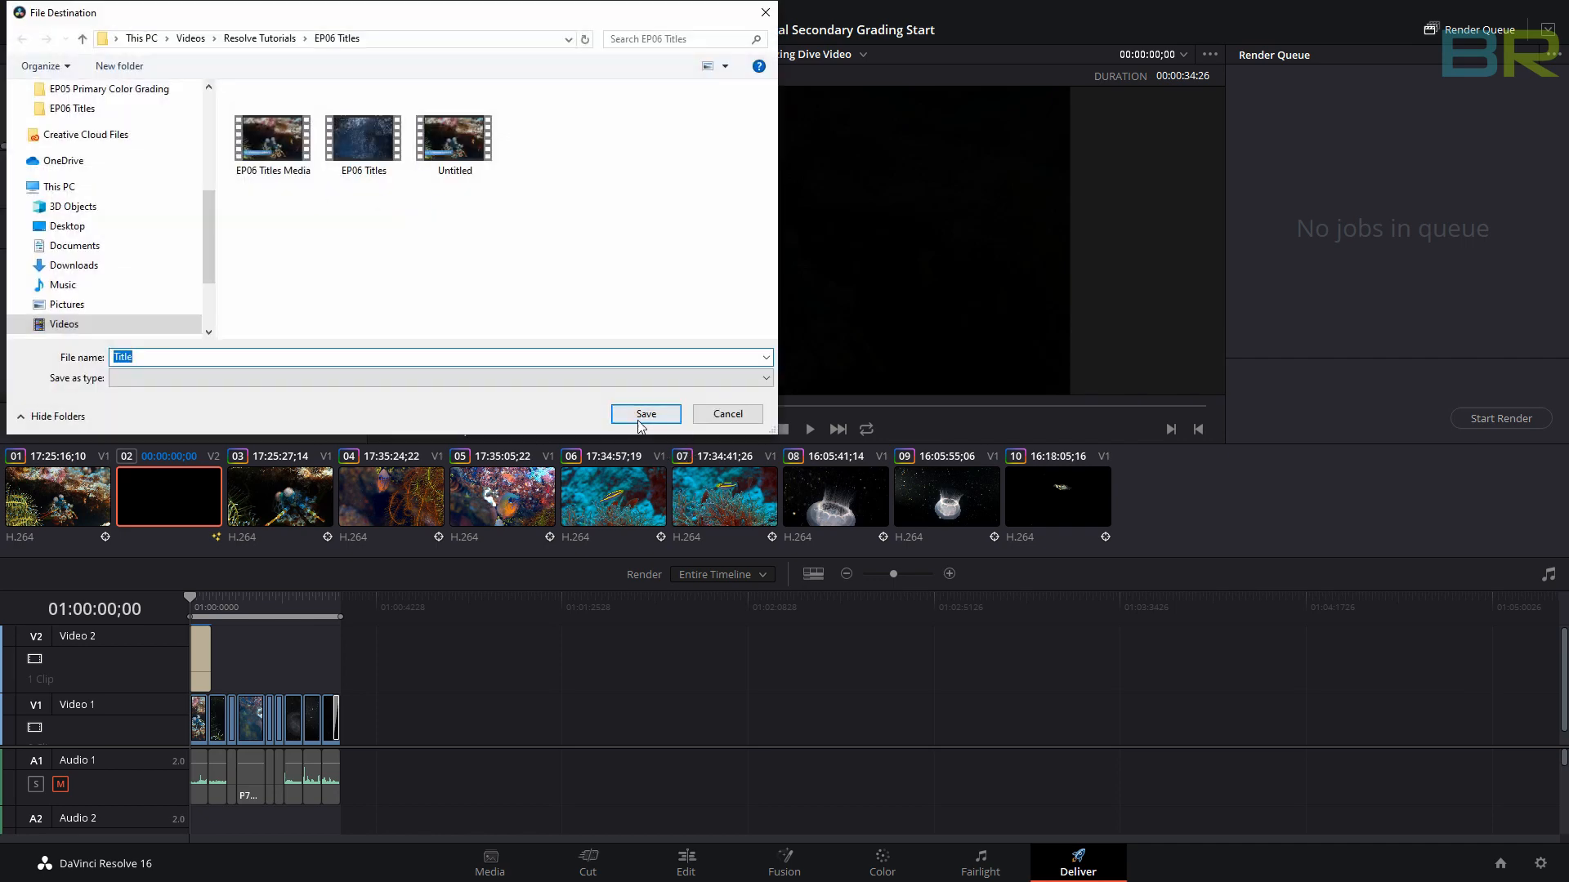
{"action": "left_click", "coordinate": [642, 415]}
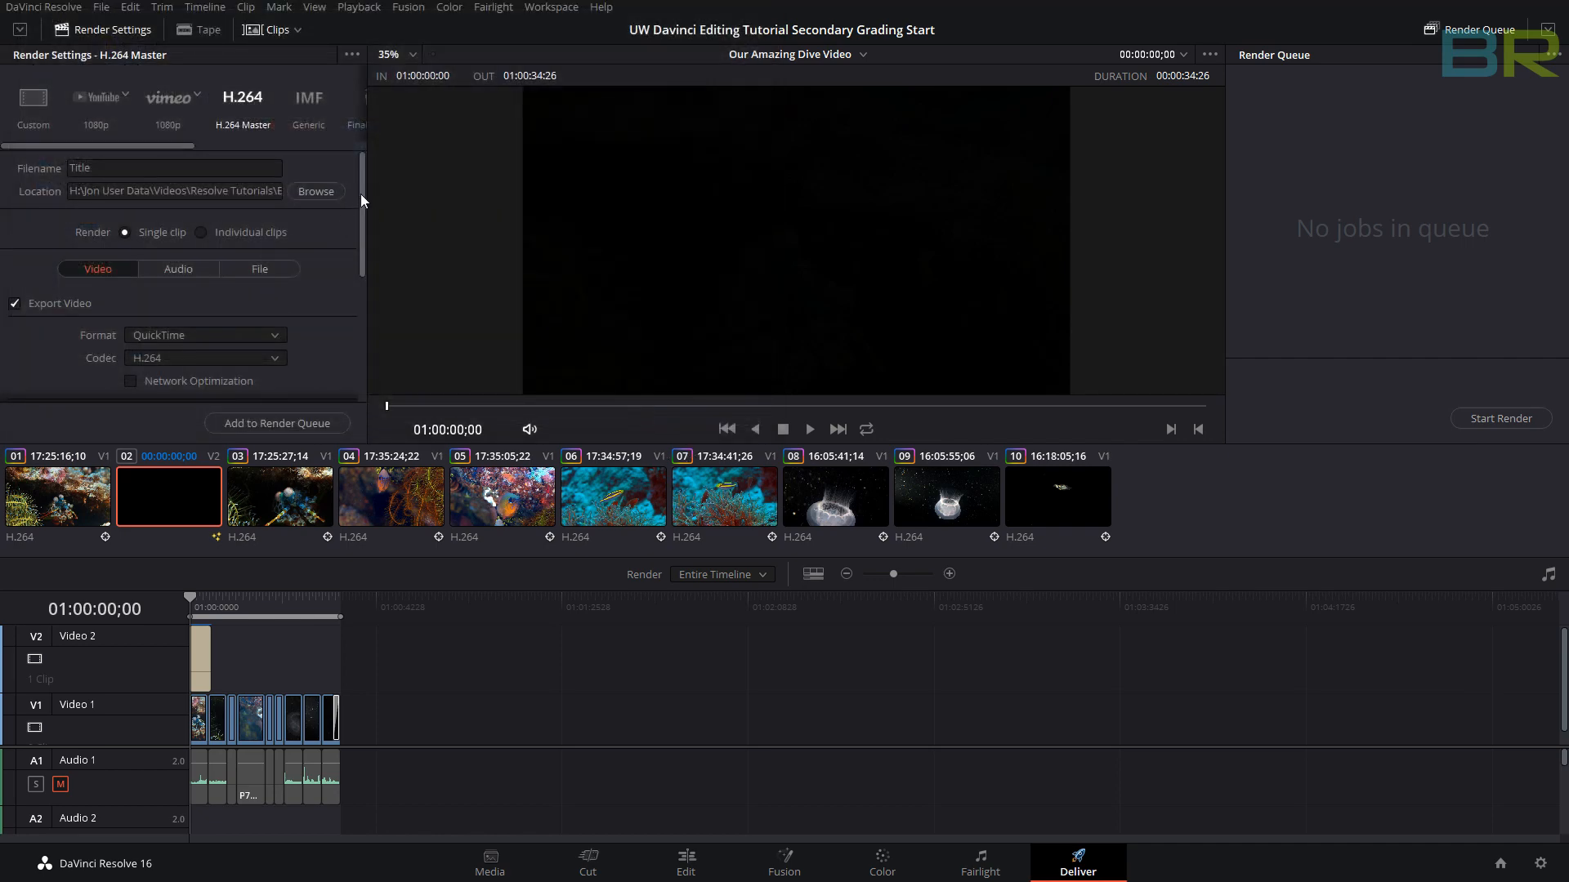
- Add the H.264 Master export of the timeline to the render queue and start rendering it
{"action": "left_click_drag", "start_coordinate": [360, 194], "coordinate": [365, 150]}
{"action": "left_click", "coordinate": [280, 423]}
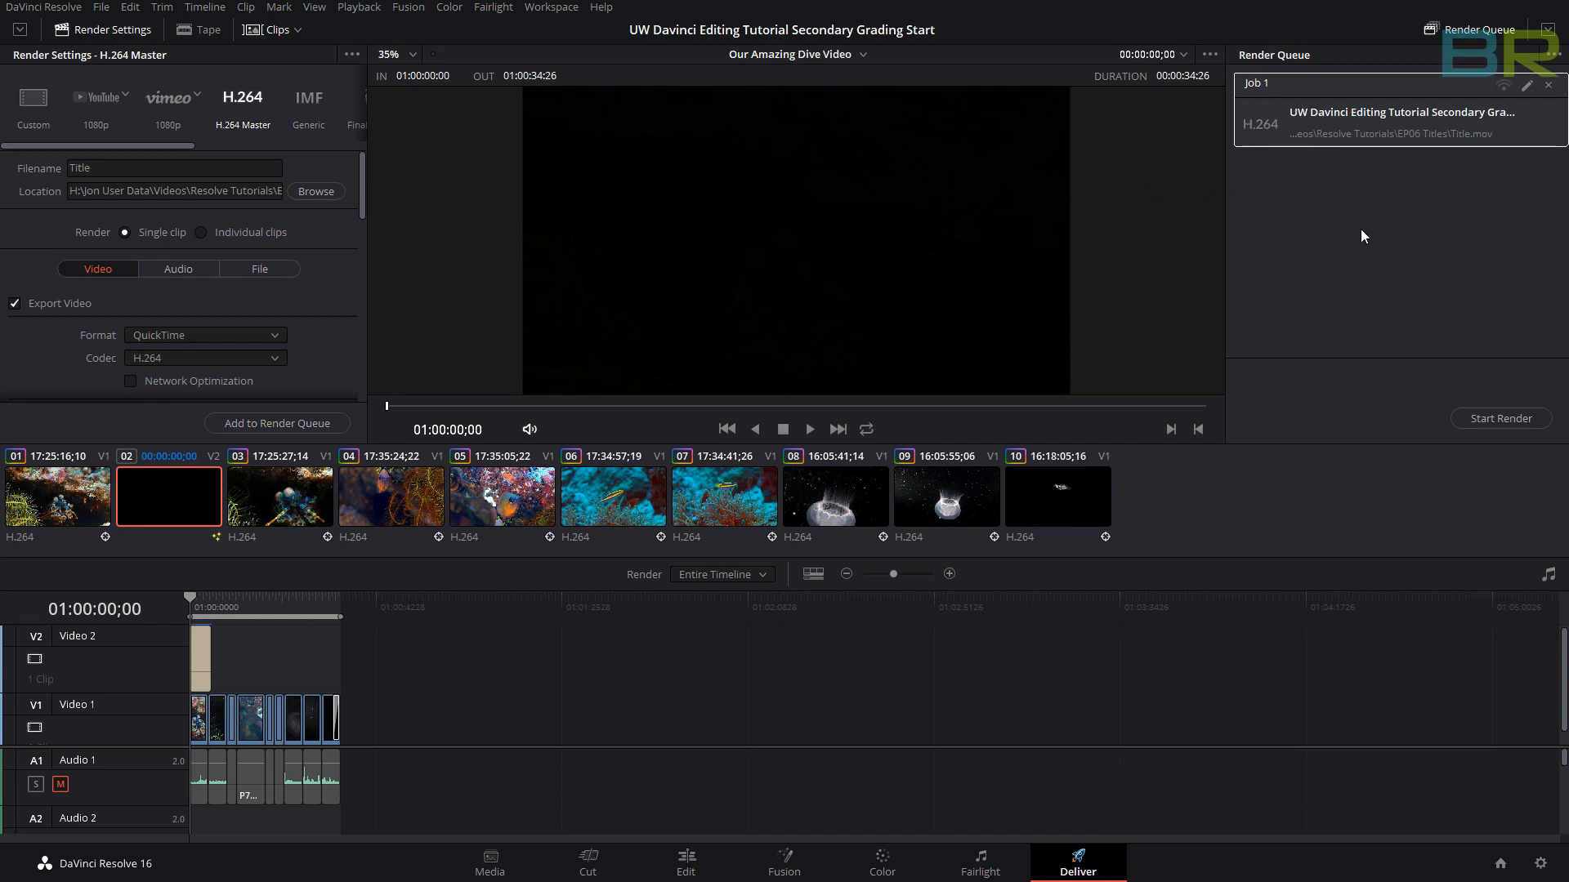
{"action": "left_click", "coordinate": [1533, 420]}
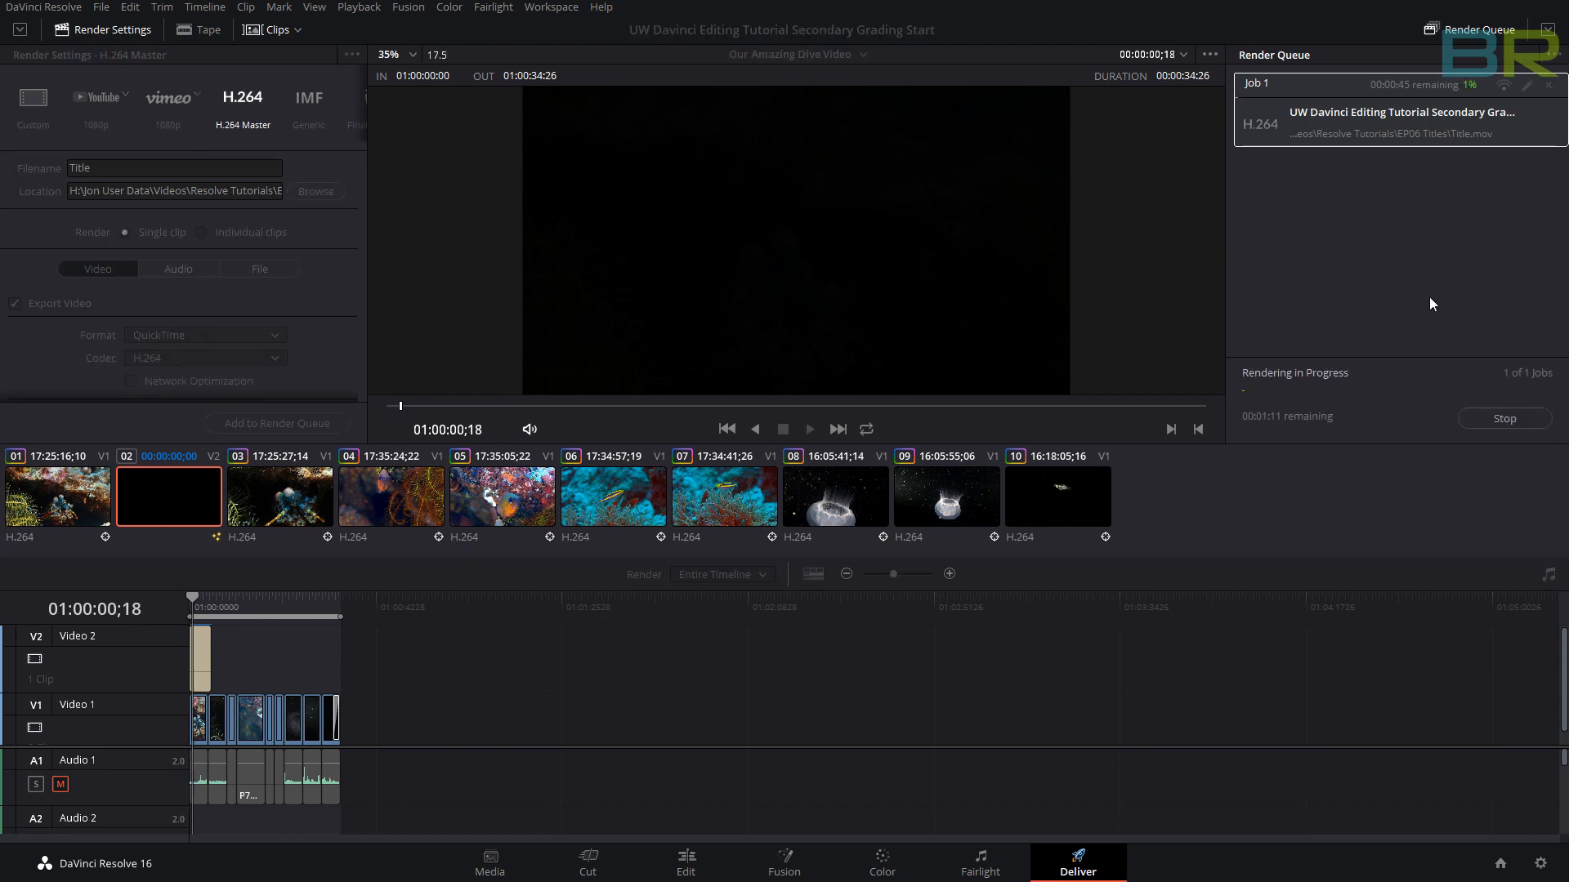